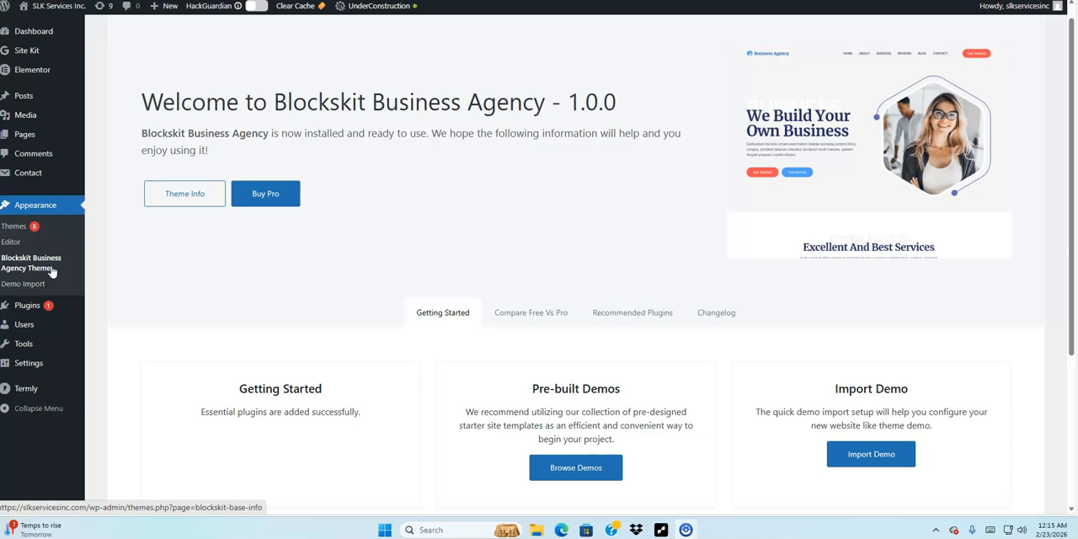
Open the Site Editor from the theme page and go to its Templates list
left_click(54, 265)
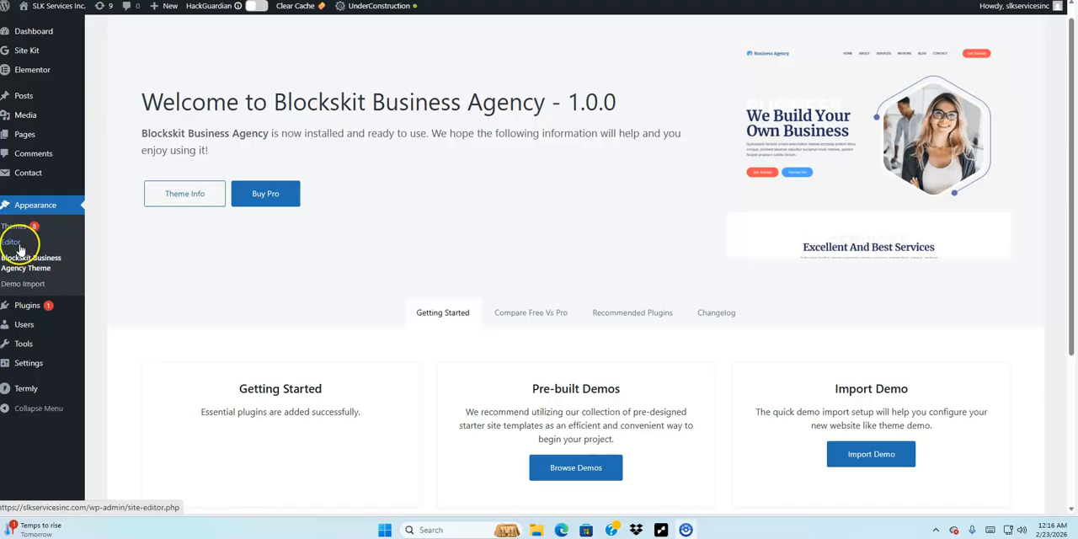
left_click(17, 245)
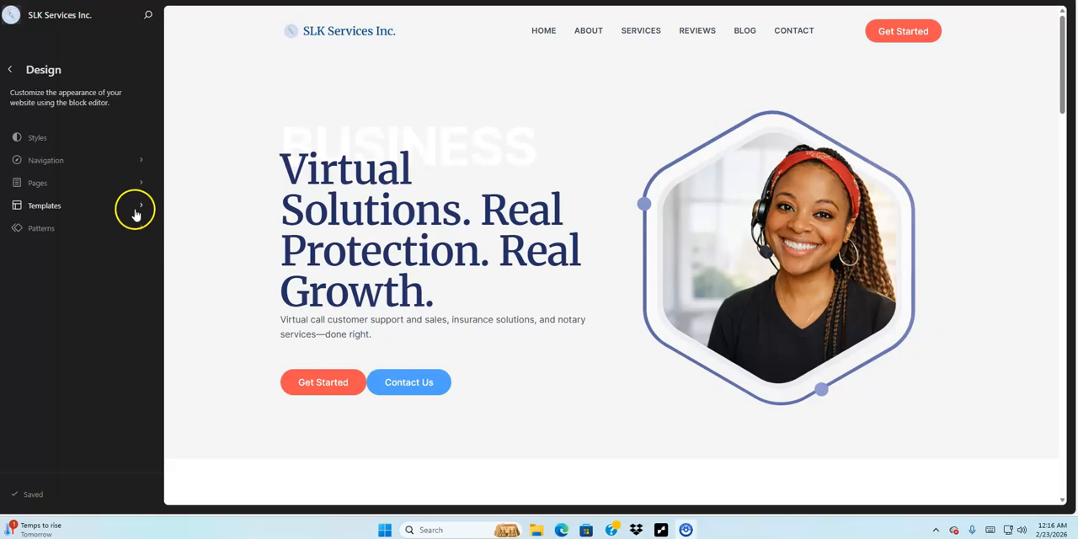
left_click(135, 214)
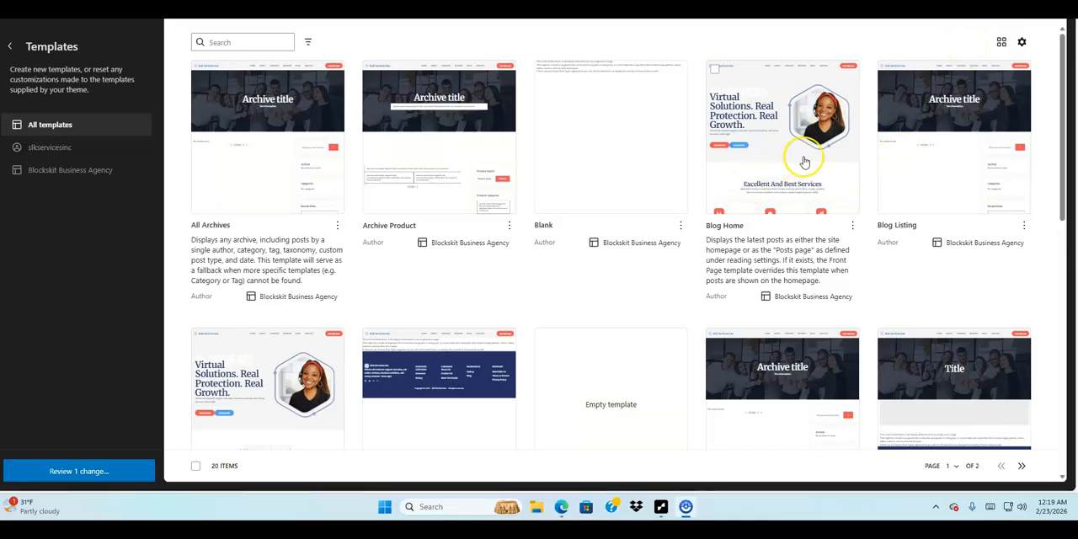
Open the About page template with the hero title for editing
left_click(839, 192)
right_click(840, 179)
left_click(865, 43)
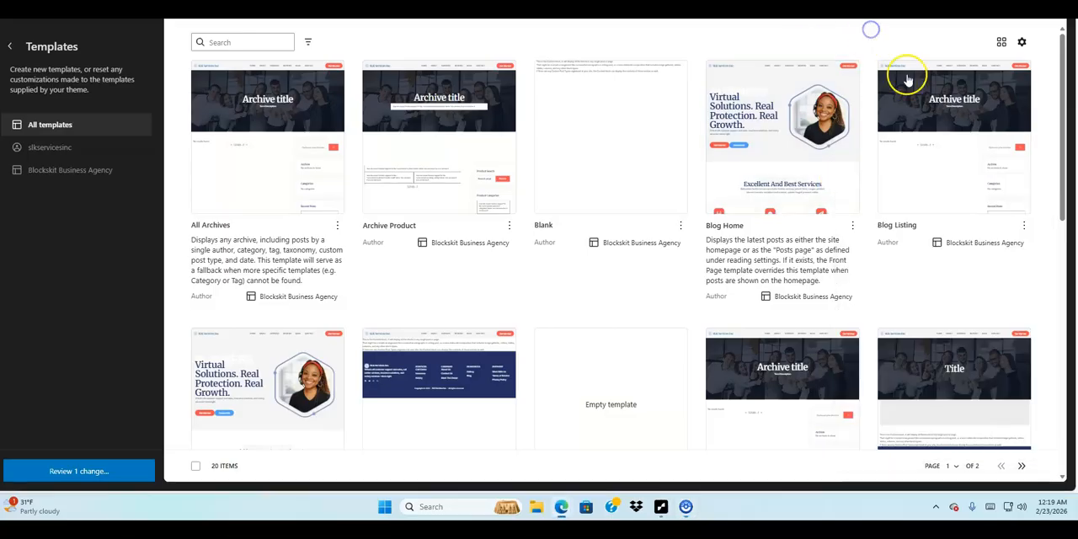
scroll(962, 151, "down", 4)
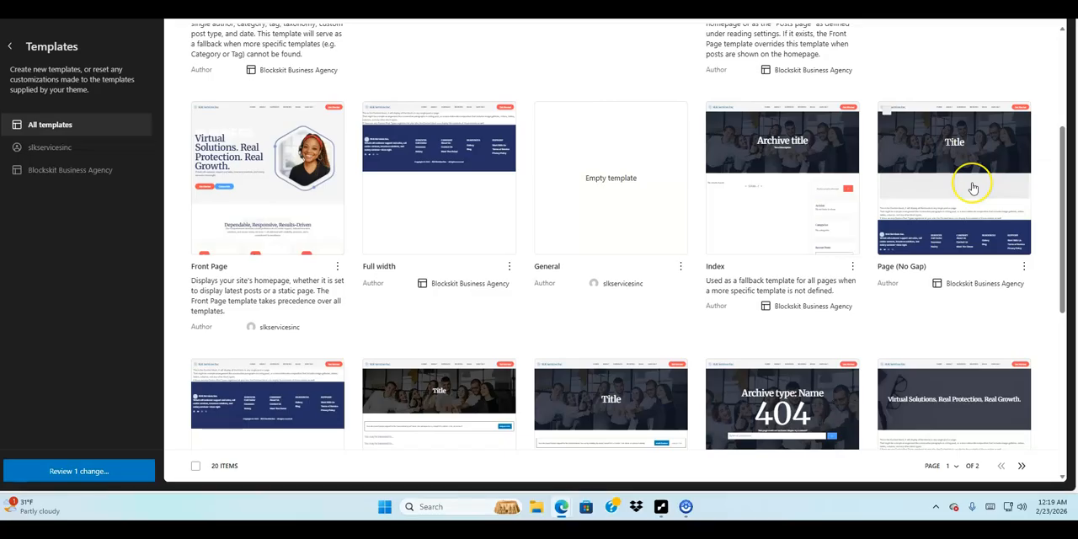
left_click(955, 402)
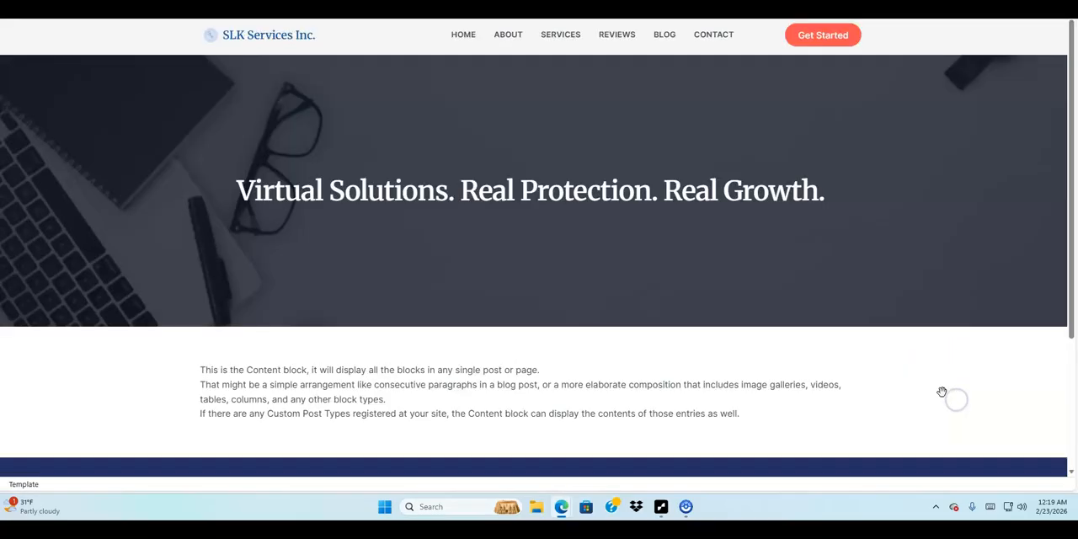
Replace the hero heading text with "Contact Us"
left_click(601, 189)
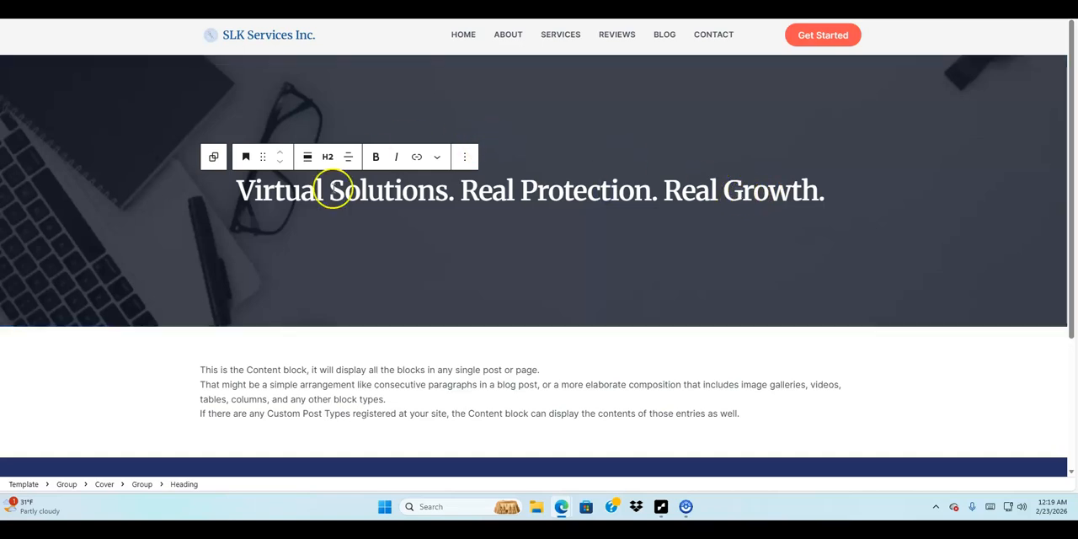
left_click(252, 189)
left_click_drag(252, 188, 829, 197)
type("C")
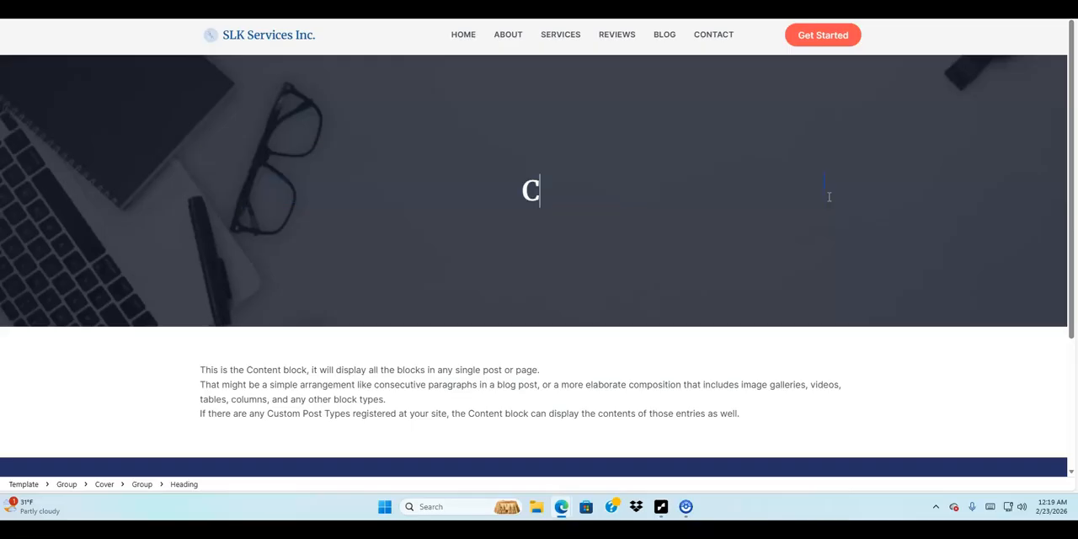
type("ontact U")
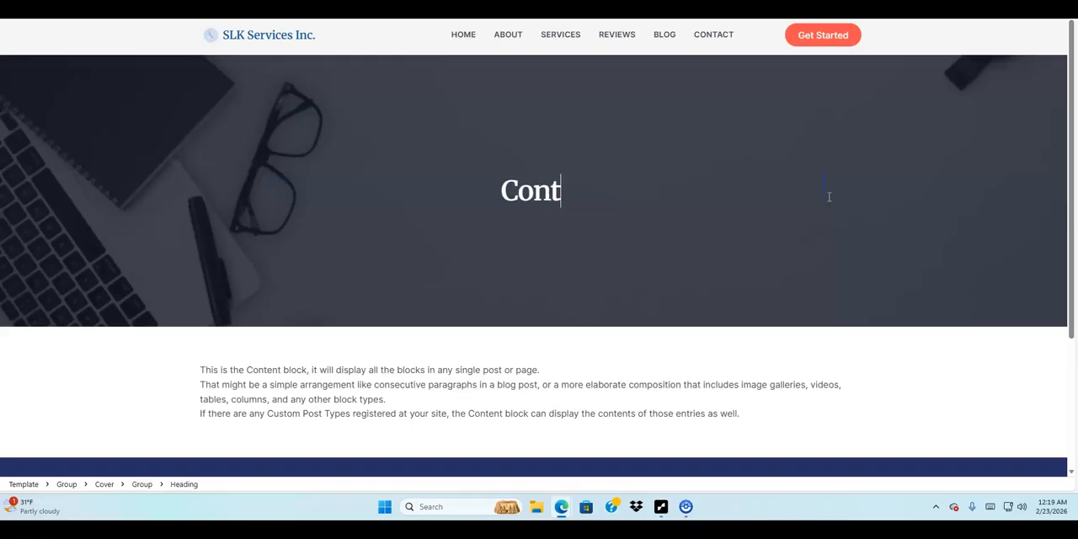
type("s")
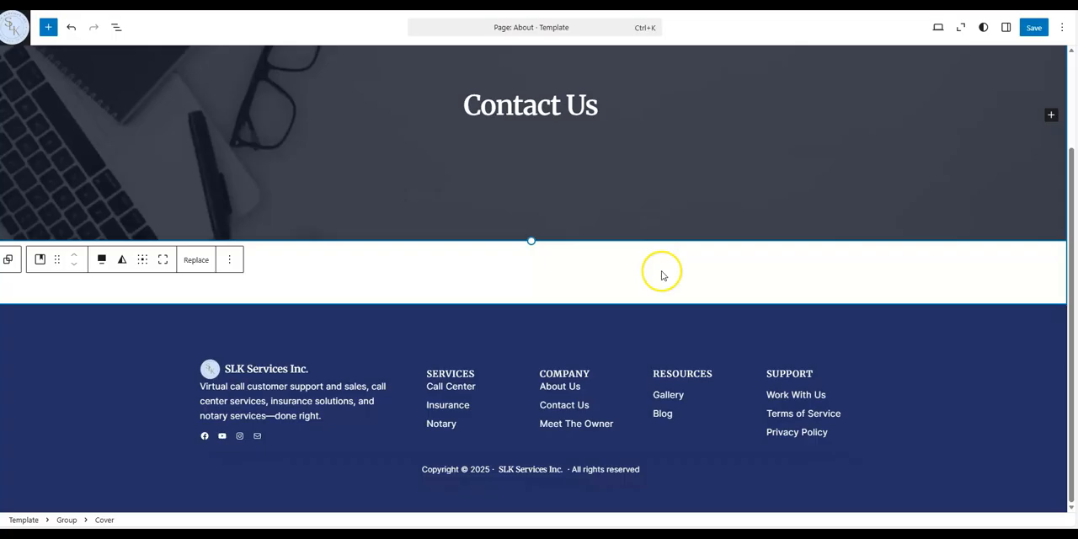
left_click(234, 265)
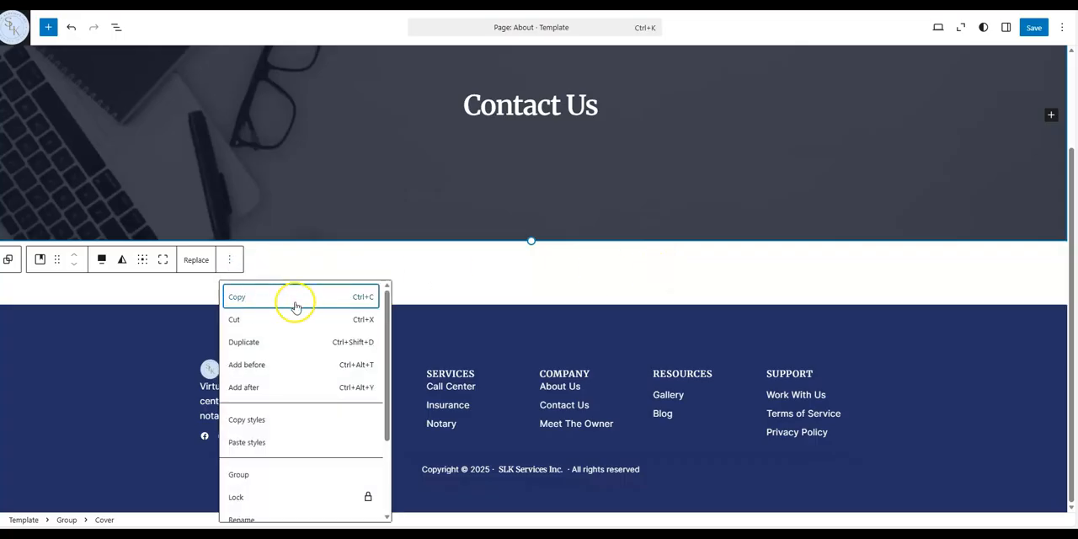
left_click_drag(385, 320, 380, 402)
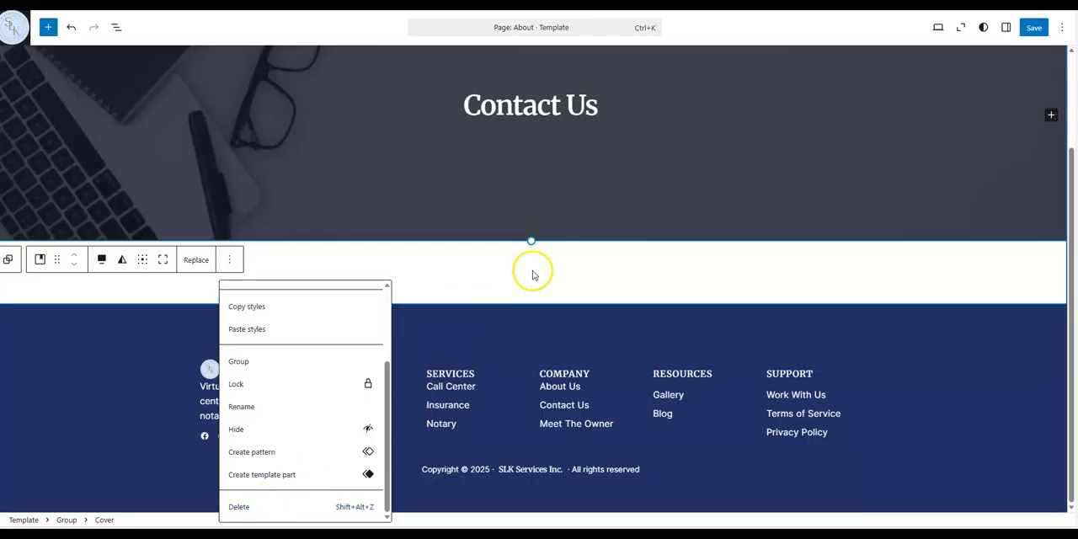
left_click(532, 270)
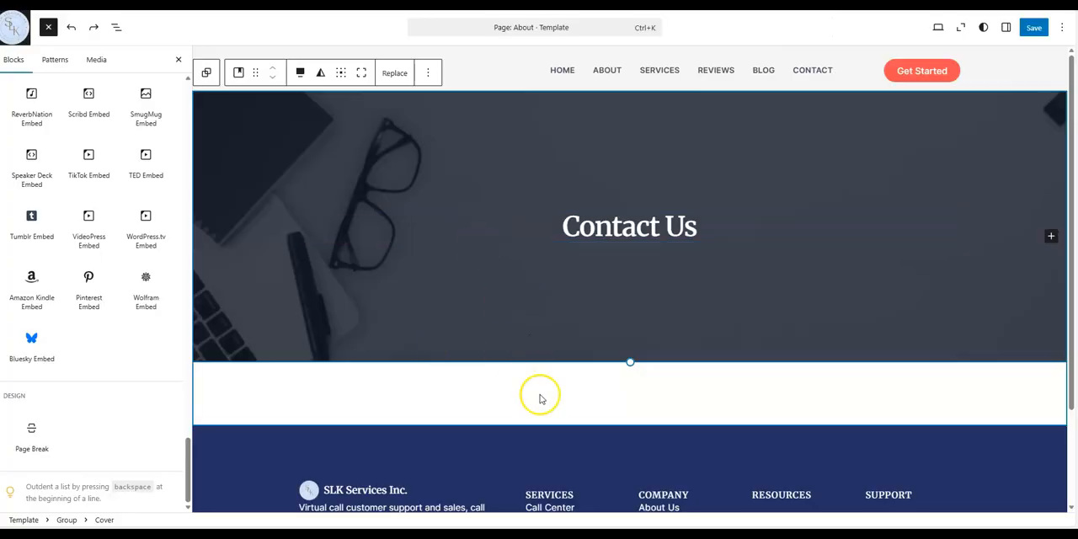
Add a 50 / 50 Columns block below the Contact Us cover section
left_click(711, 392)
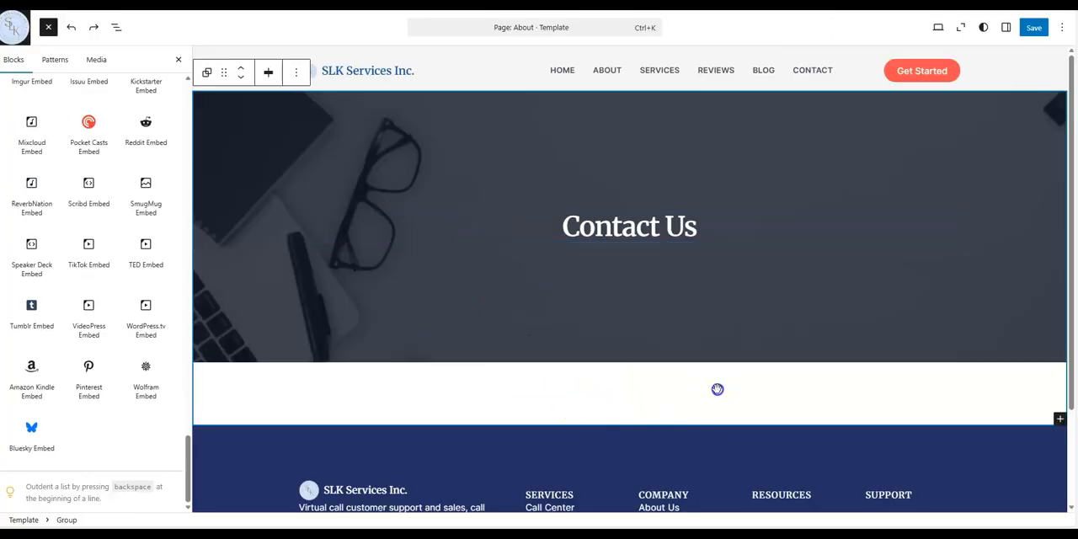
left_click(1060, 418)
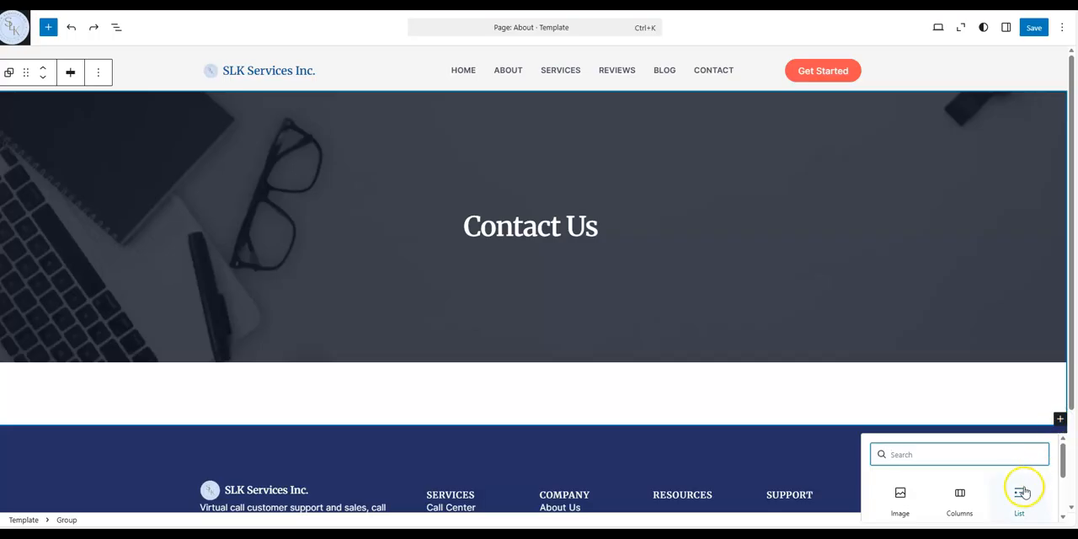
left_click(960, 497)
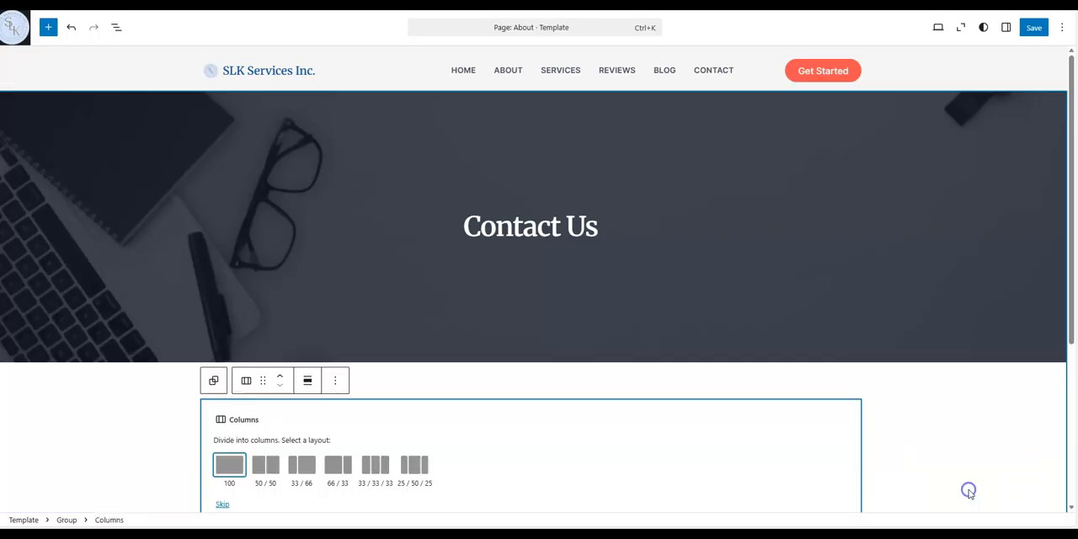
left_click(265, 464)
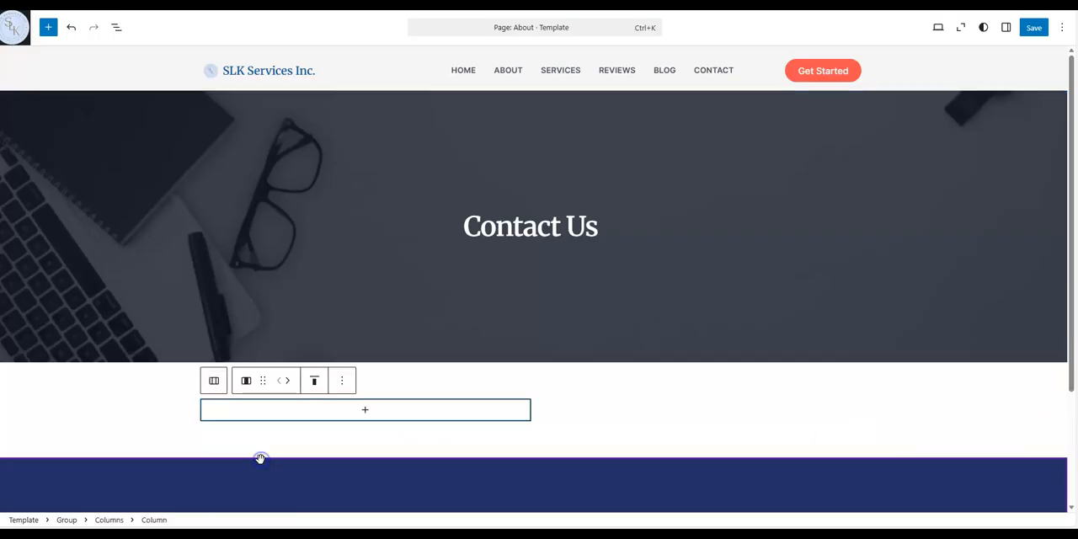
Insert an Image block in the left column using the phone-framed woman-with-laptop picture from the media library
left_click(364, 409)
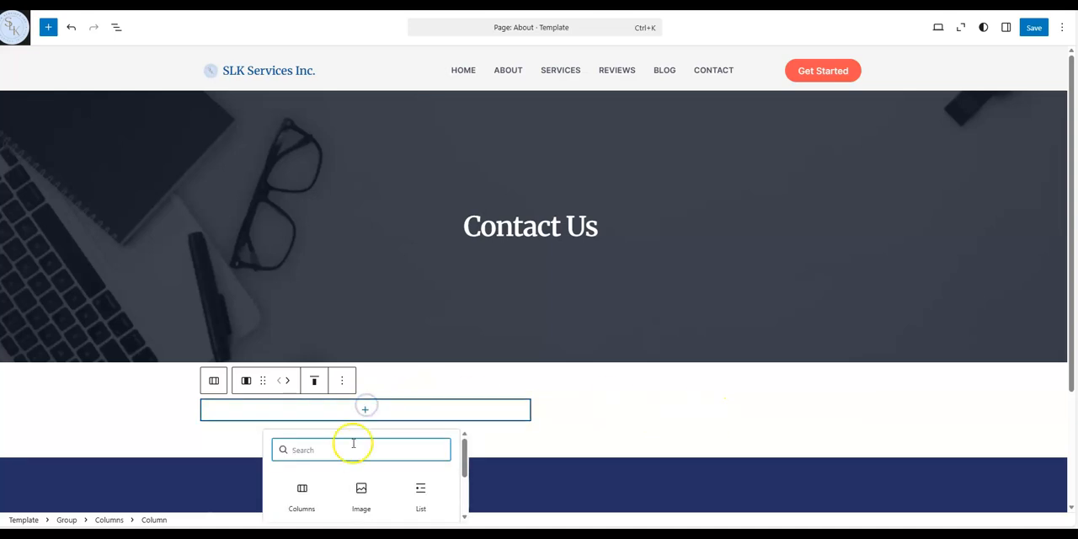
left_click(359, 496)
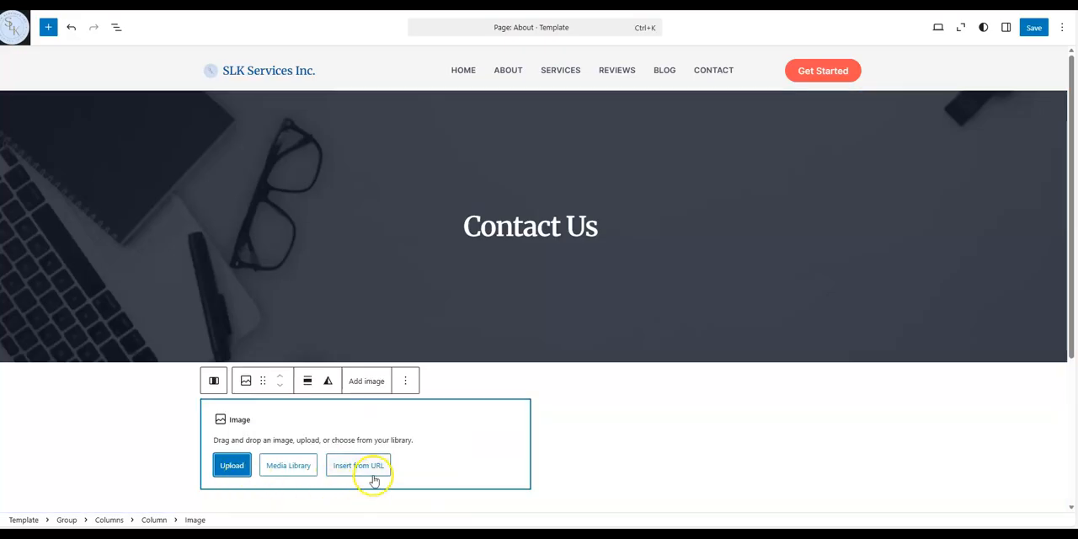
left_click(288, 465)
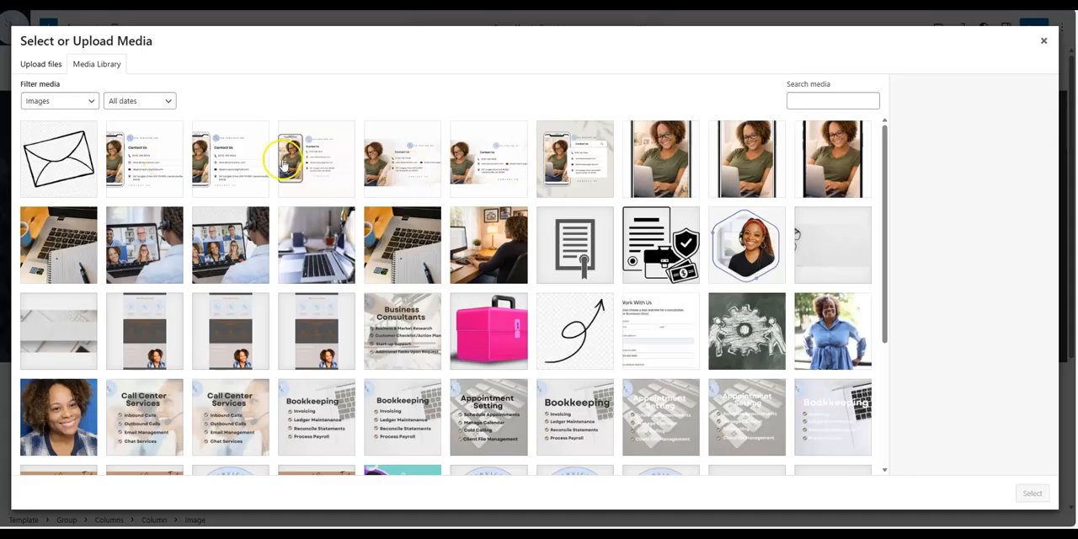
left_click(665, 168)
left_click(664, 169)
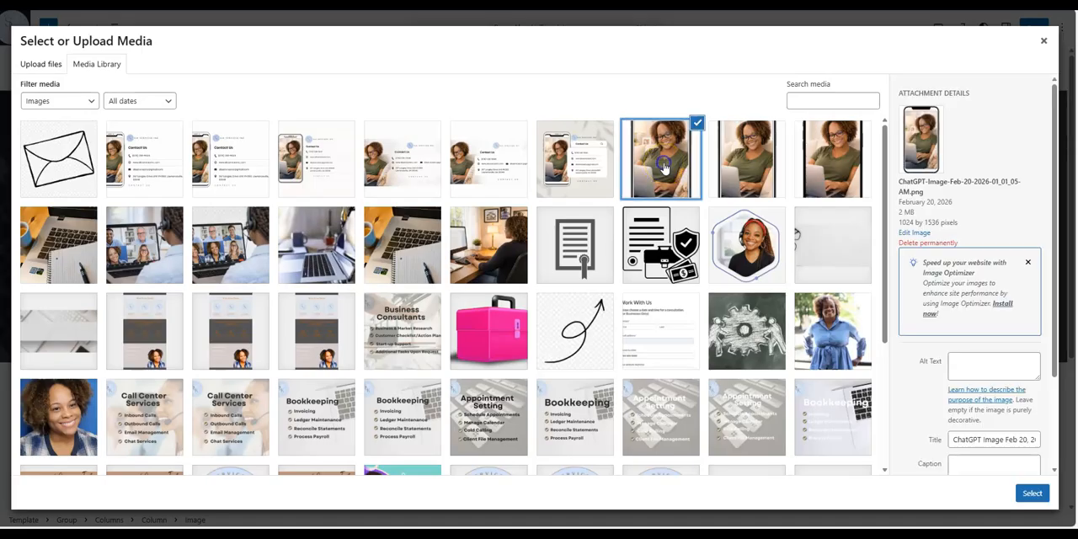
left_click(1032, 494)
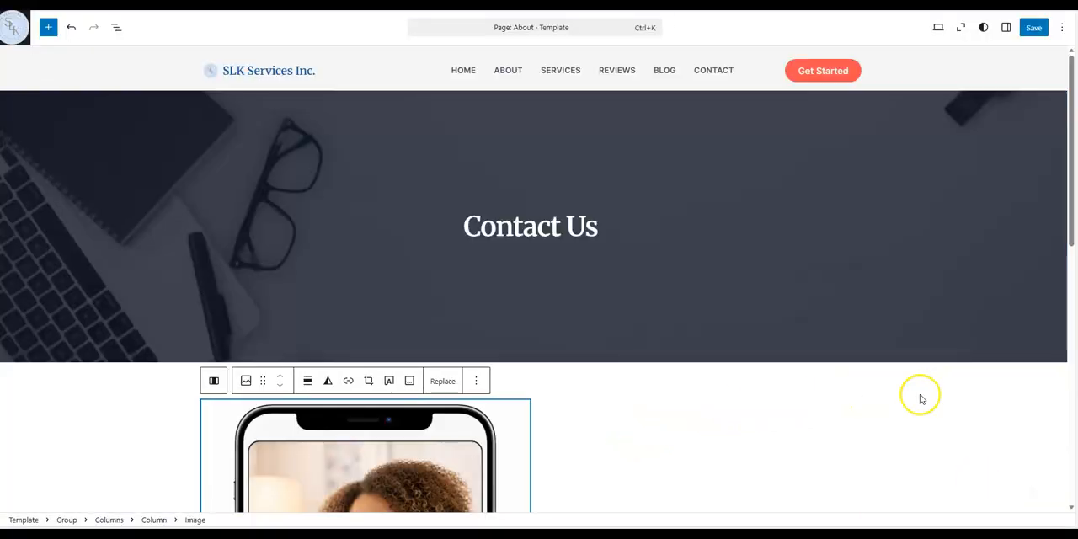
Resize the image smaller and set its alignment to center
left_click(930, 403)
scroll(930, 403, "down", 6)
left_click(440, 339)
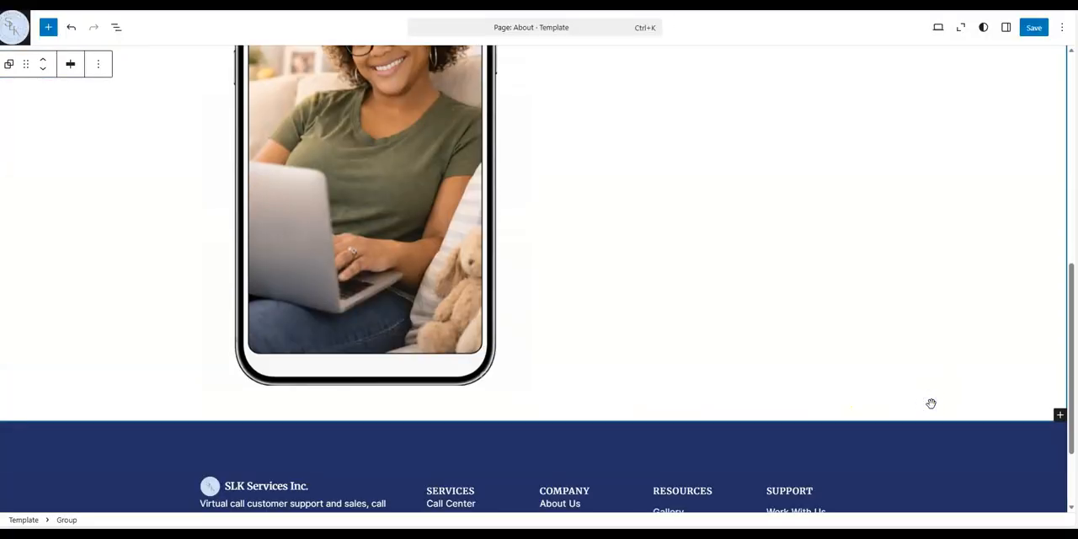
left_click(440, 339)
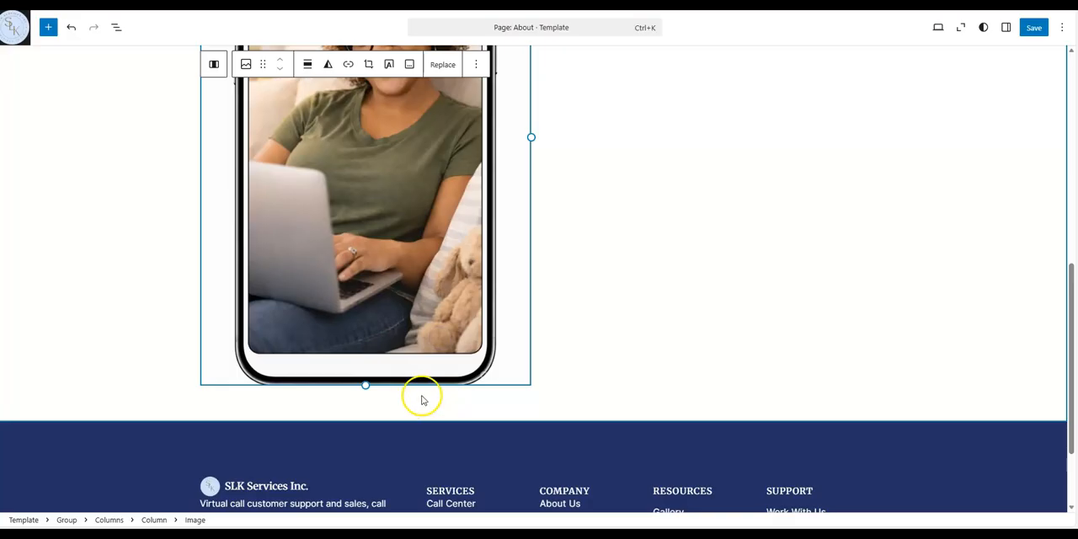
left_click_drag(365, 385, 366, 303)
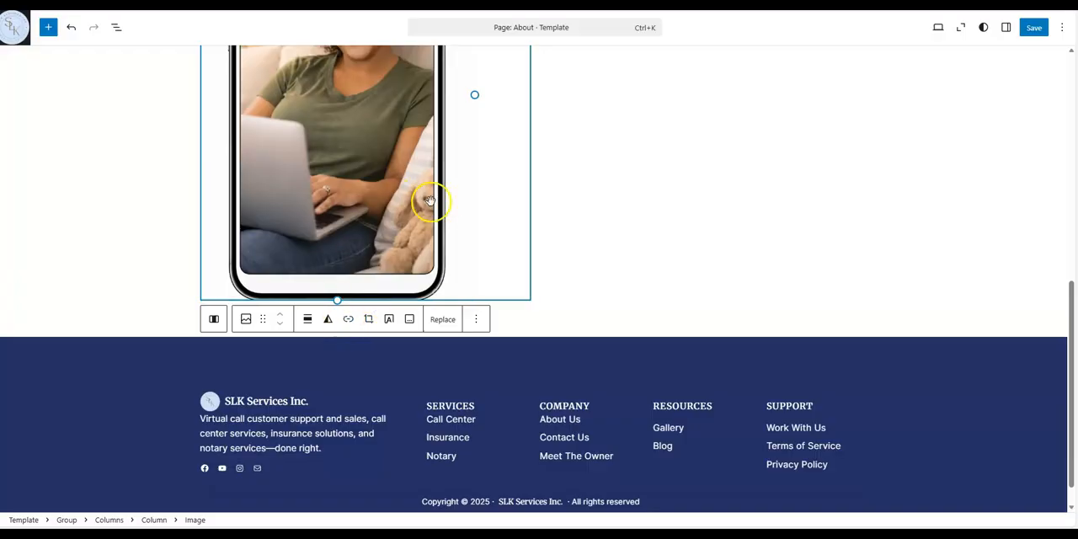
left_click(307, 321)
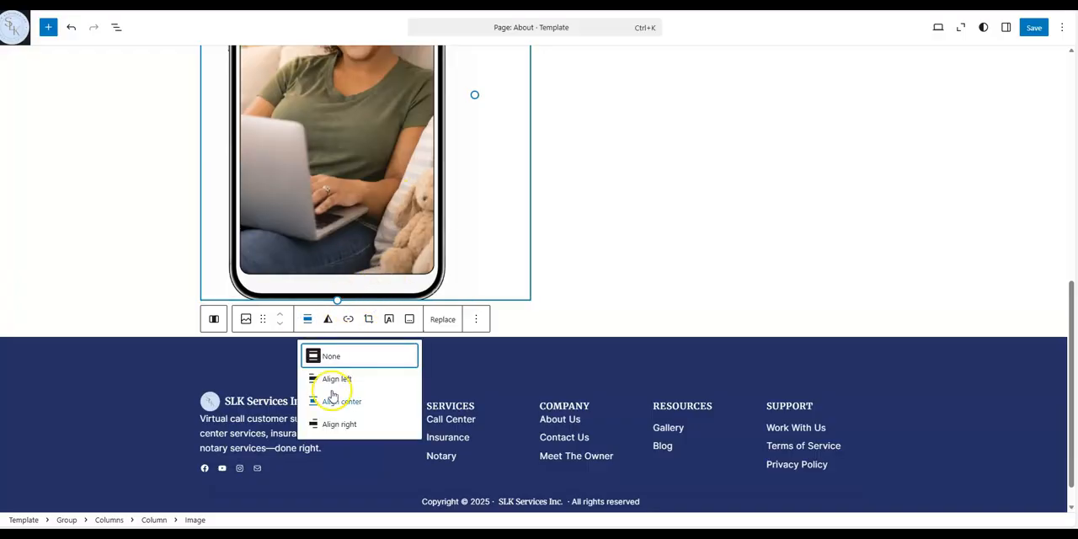
left_click(346, 401)
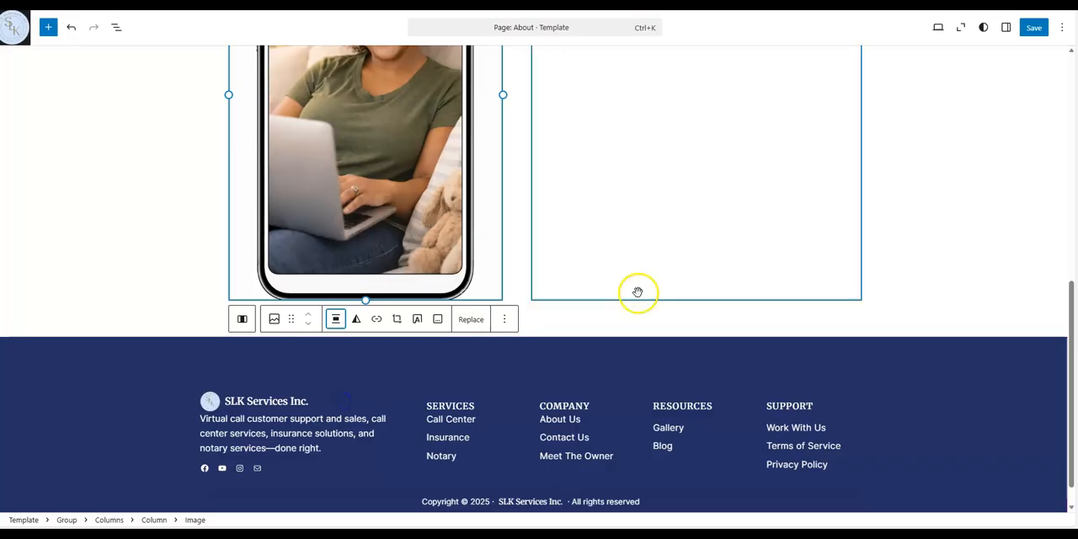
Add a Heading block in the right column reading "Contact Us Today!"
left_click(972, 253)
scroll(907, 267, "up", 3)
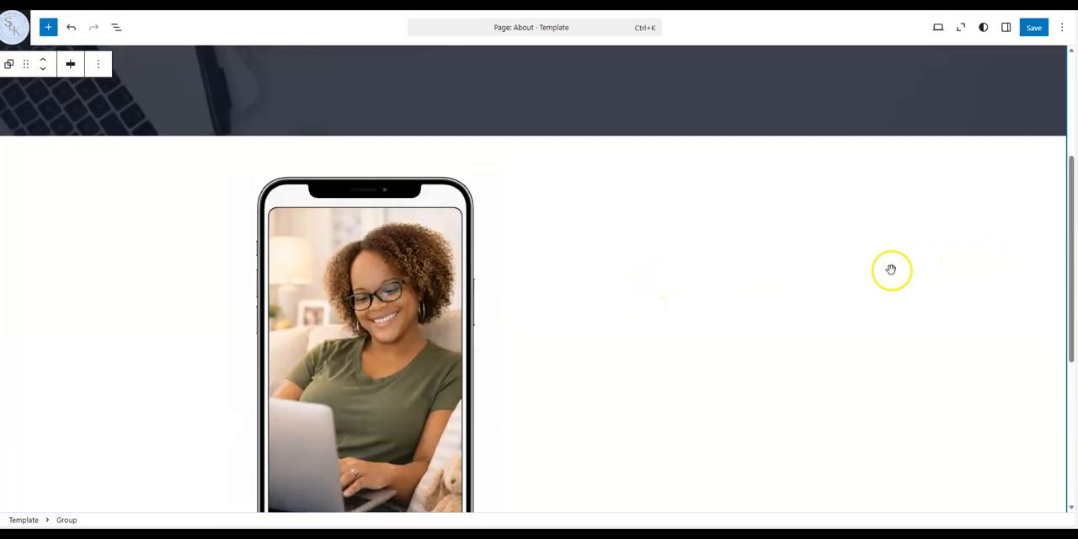
left_click(623, 261)
left_click(693, 184)
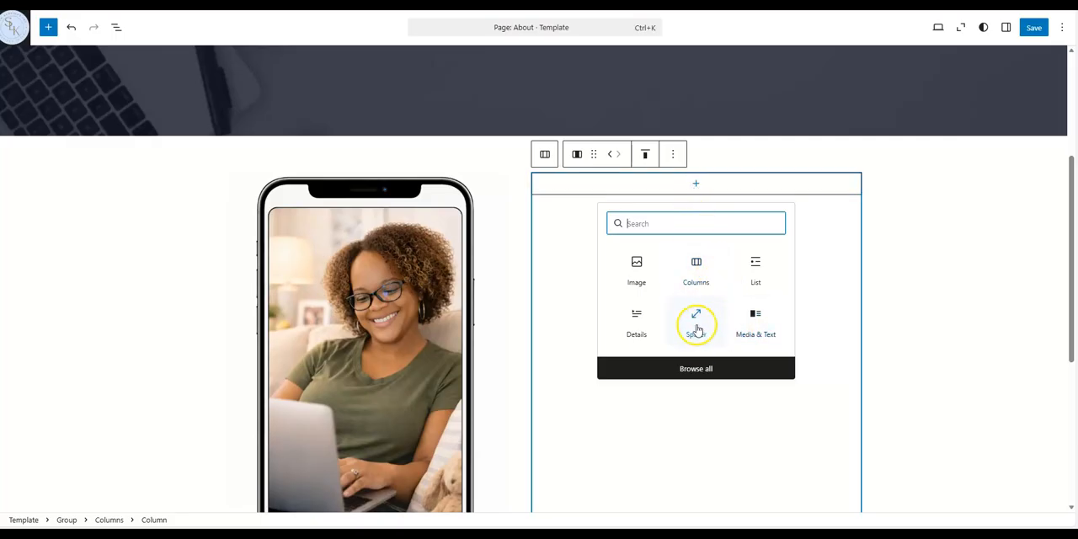
left_click(702, 370)
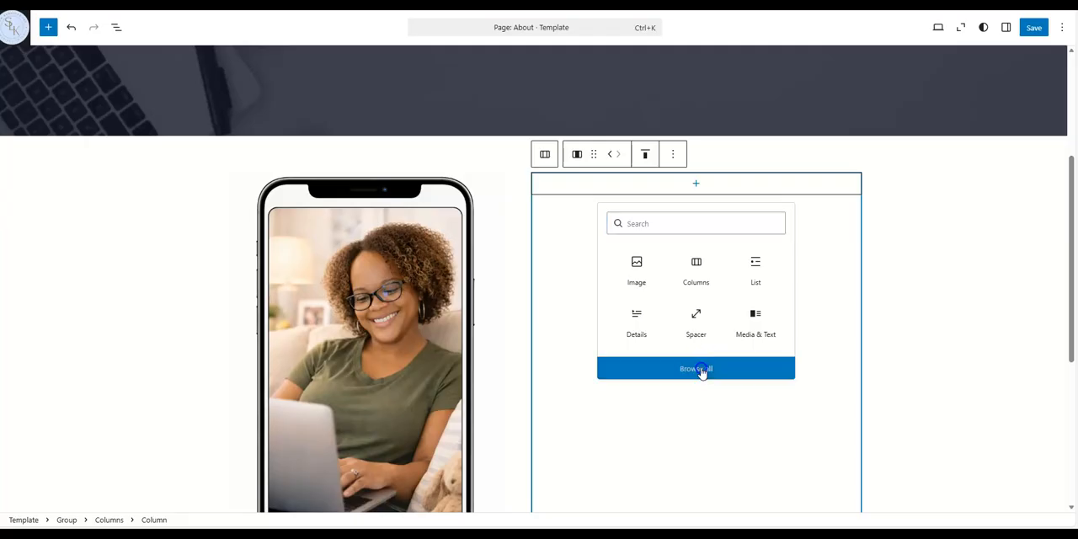
left_click_drag(70, 151, 700, 184)
left_click(668, 197)
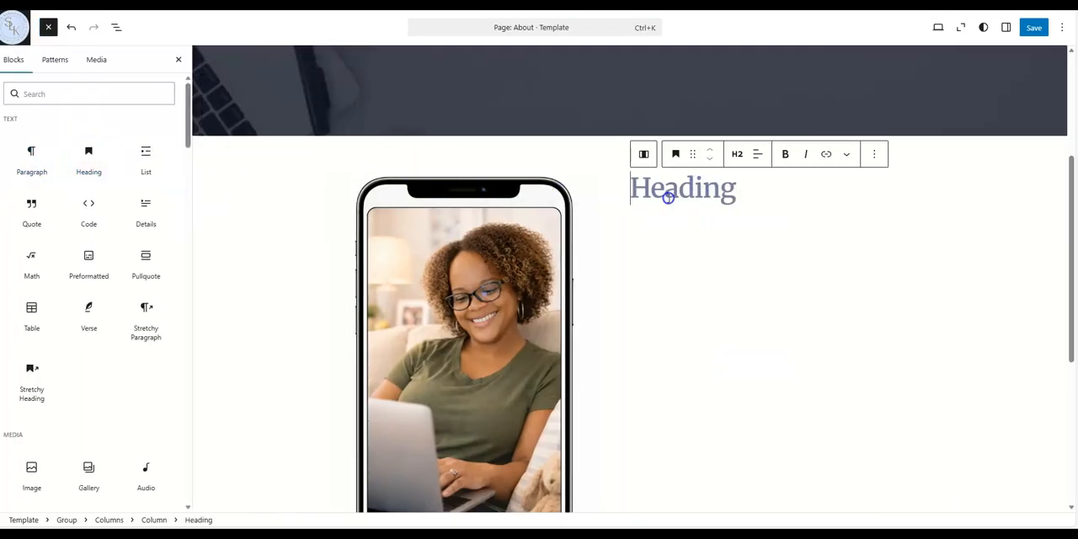
type("C")
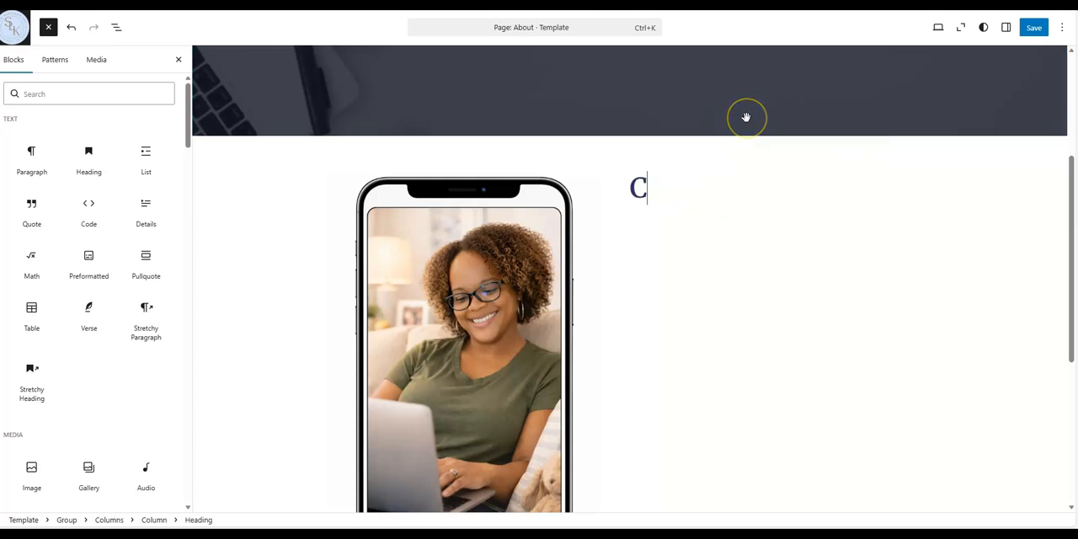
type("ontact Us Today!")
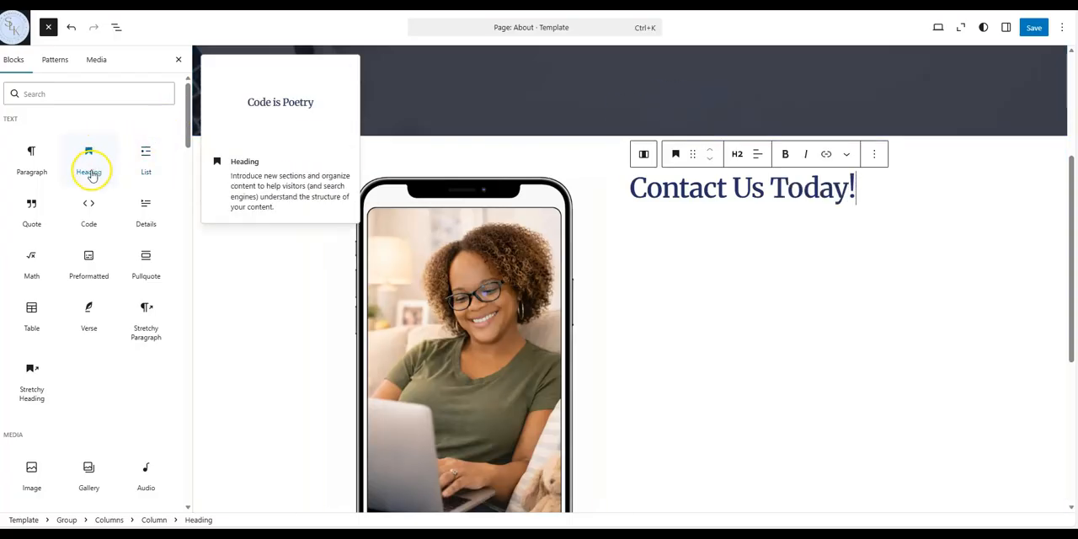
Add a Spacer block below the "Contact Us Today!" heading and shrink its height
left_click(84, 94)
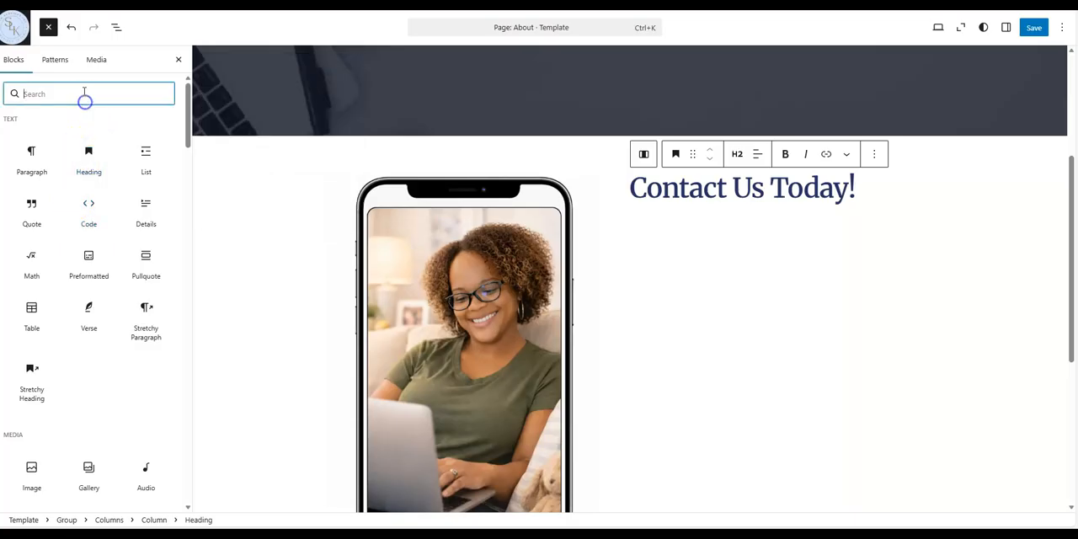
type("spacer")
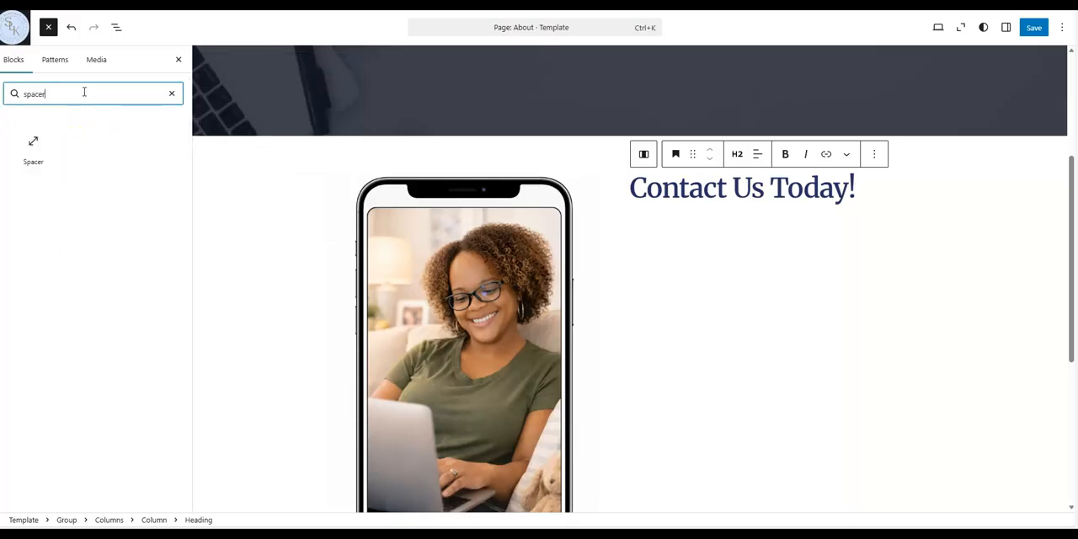
left_click_drag(39, 150, 749, 205)
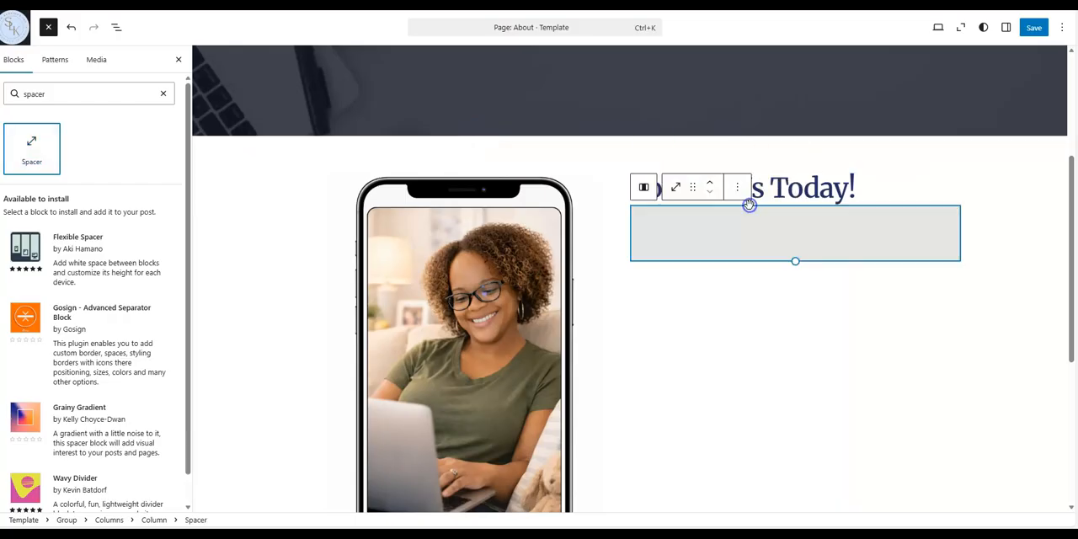
left_click(789, 314)
left_click(770, 242)
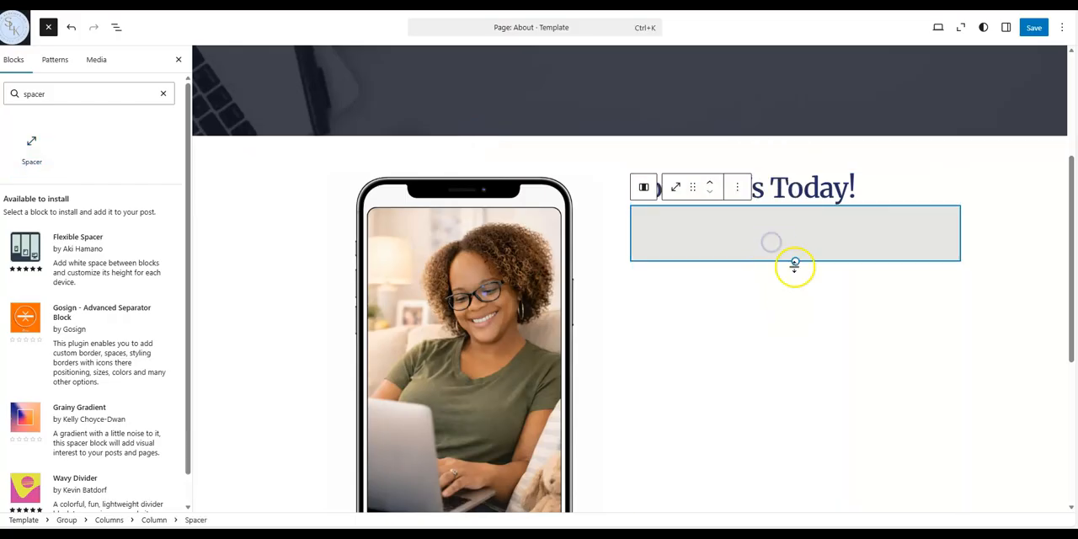
left_click_drag(797, 262, 797, 219)
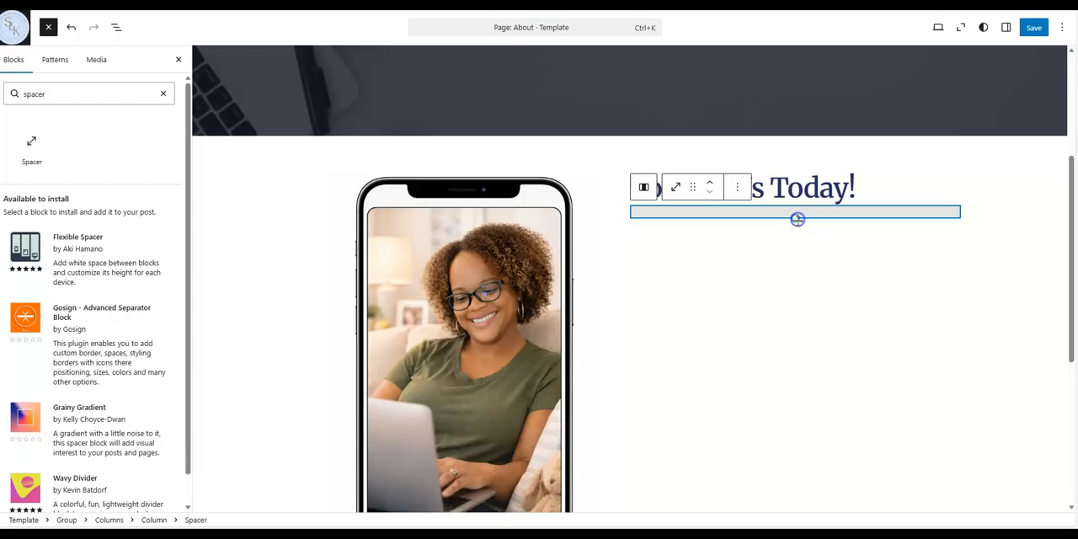
Insert a Site Logo block below the spacer and resize the logo smaller
left_click(50, 94)
left_click(163, 94)
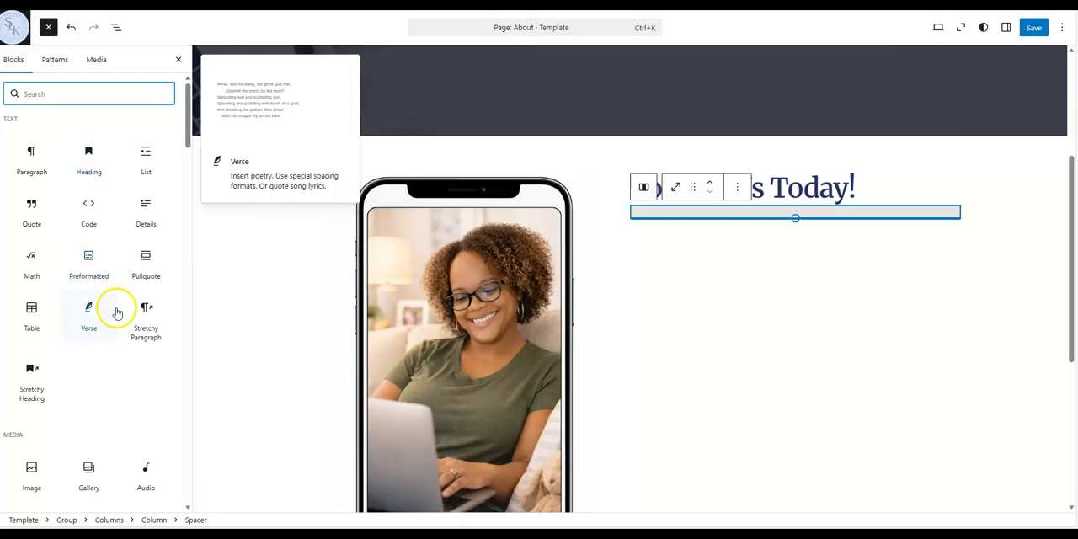
scroll(122, 370, "down", 2)
scroll(118, 379, "down", 5)
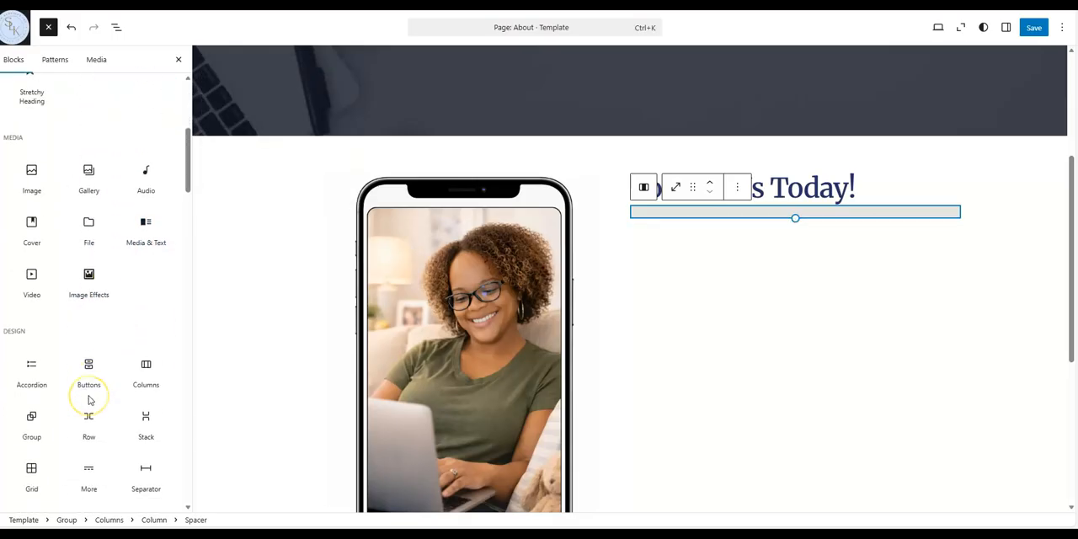
scroll(90, 400, "down", 4)
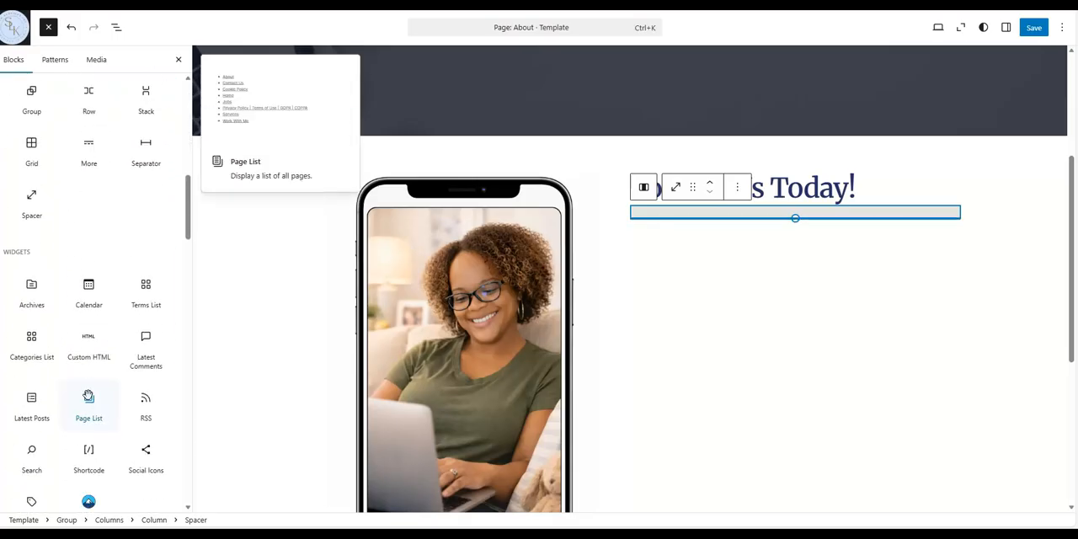
scroll(73, 337, "down", 5)
scroll(87, 317, "down", 1)
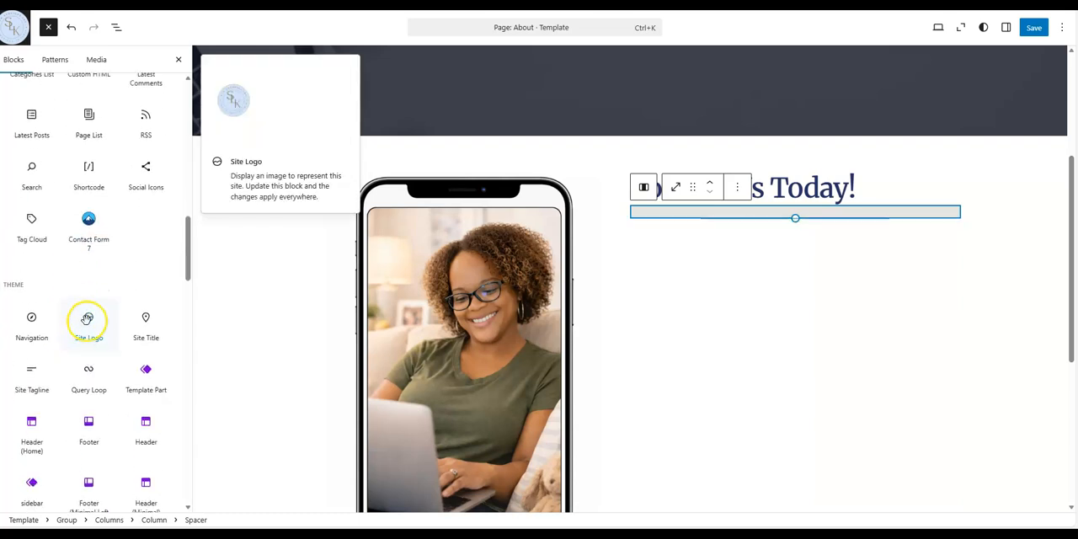
left_click_drag(102, 317, 663, 239)
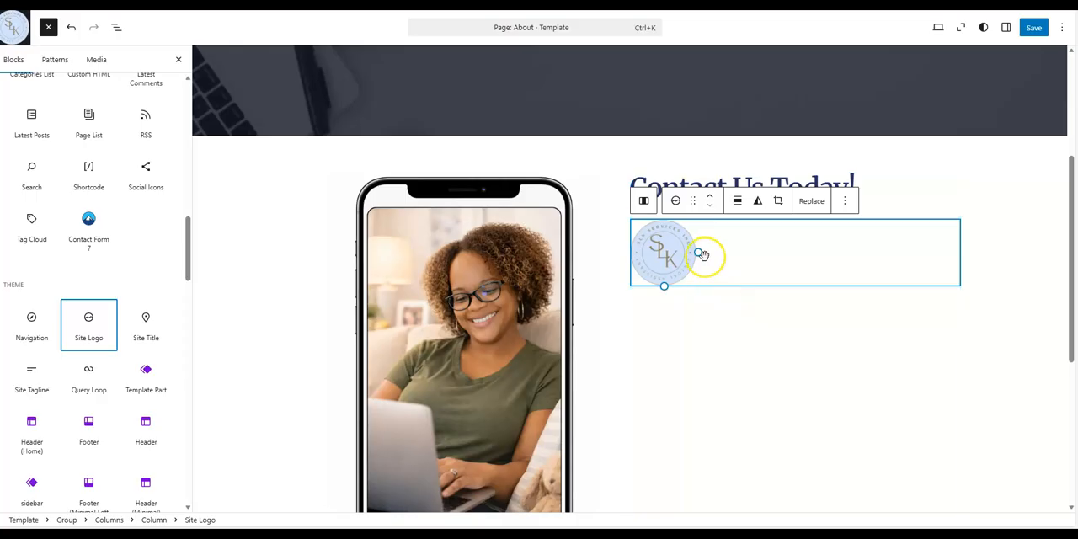
left_click_drag(664, 286, 660, 262)
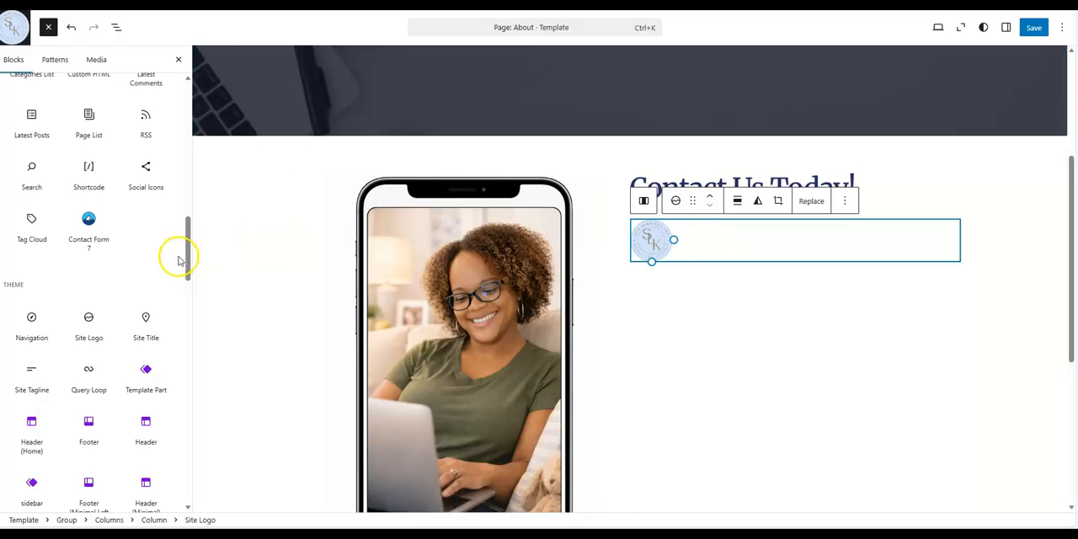
Add a Site Title block and place the site logo beside it, forming a row
mouse_move(143, 314)
left_click_drag(145, 318, 746, 233)
mouse_move(662, 226)
left_mouse_down()
mouse_move(724, 225)
mouse_move(647, 225)
mouse_move(675, 231)
left_mouse_up()
left_click(662, 252)
left_click(711, 228)
left_click(697, 294)
left_click(662, 255)
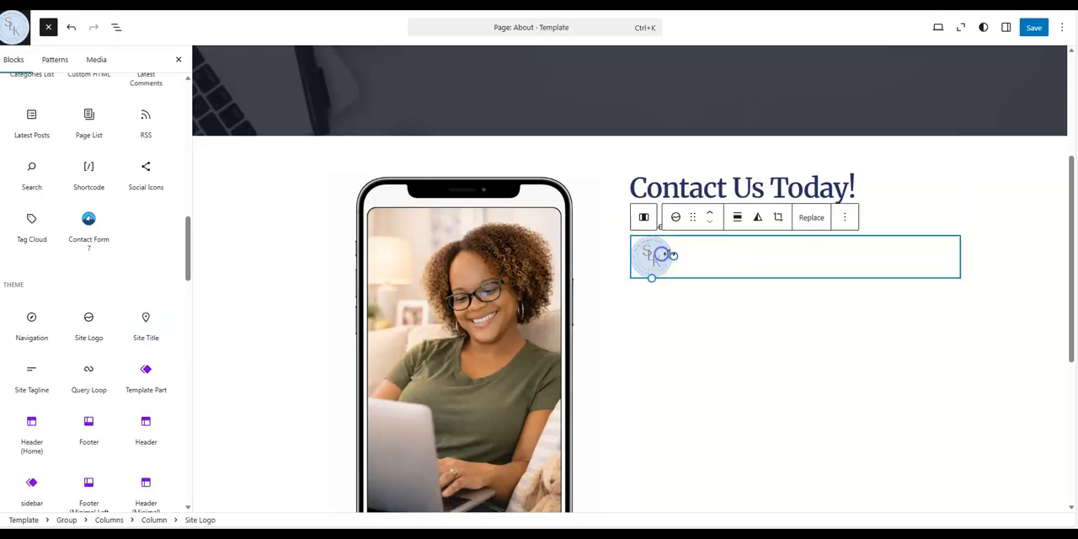
left_click_drag(671, 255, 712, 228)
left_click(693, 294)
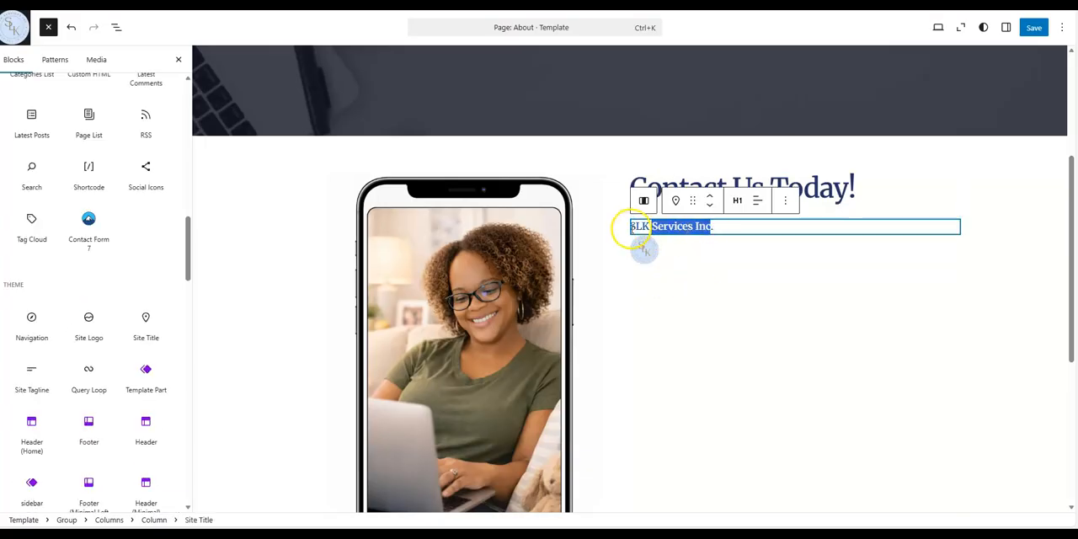
left_click(630, 227)
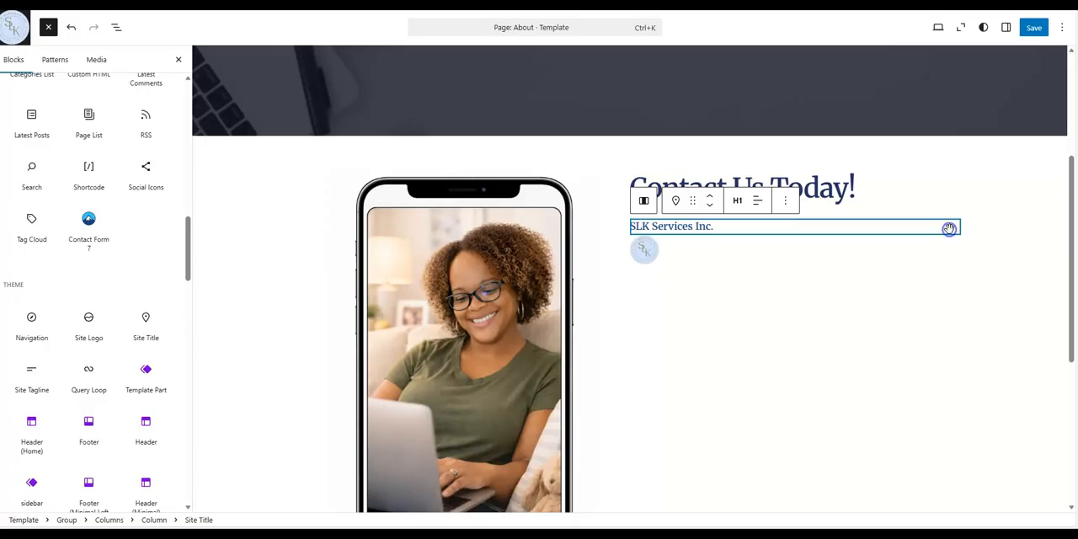
left_click(643, 249)
mouse_move(633, 241)
left_mouse_down()
mouse_move(618, 228)
mouse_move(645, 226)
left_mouse_up()
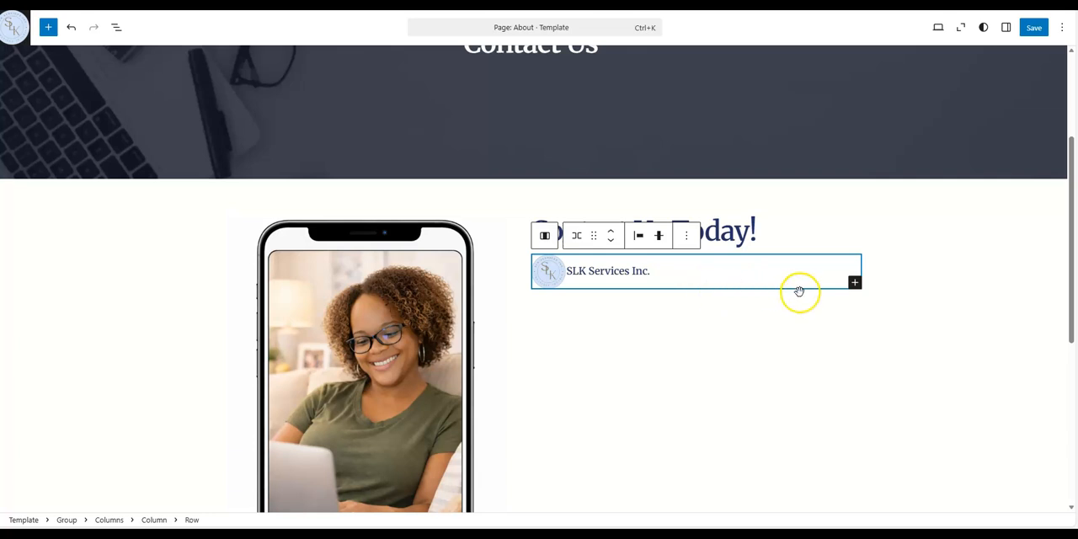
Insert a Spacer into the logo-and-title row, move it, and undo the last change
left_click(855, 282)
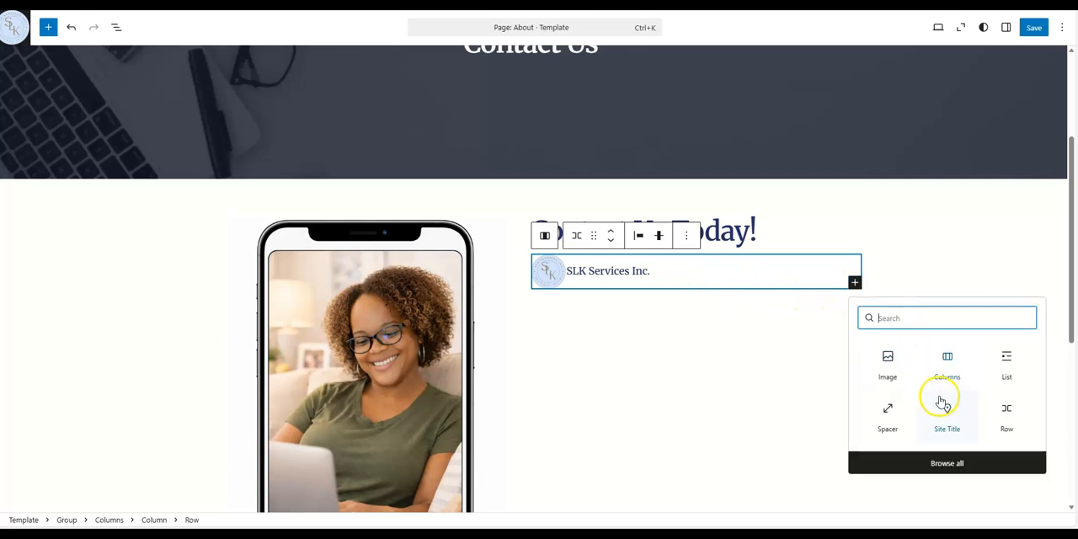
left_click(893, 423)
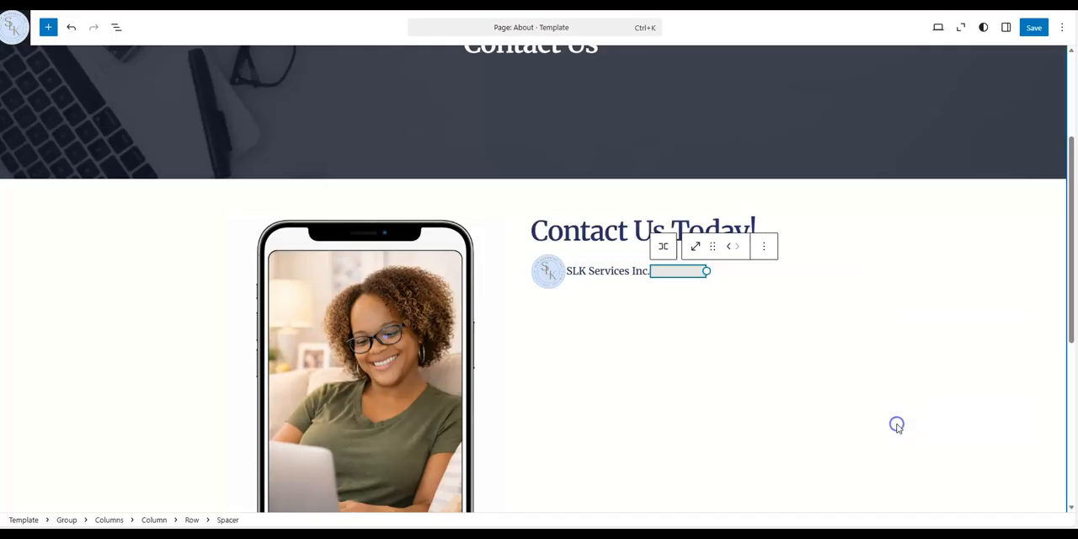
left_click_drag(667, 269, 559, 306)
left_click_drag(697, 346, 687, 301)
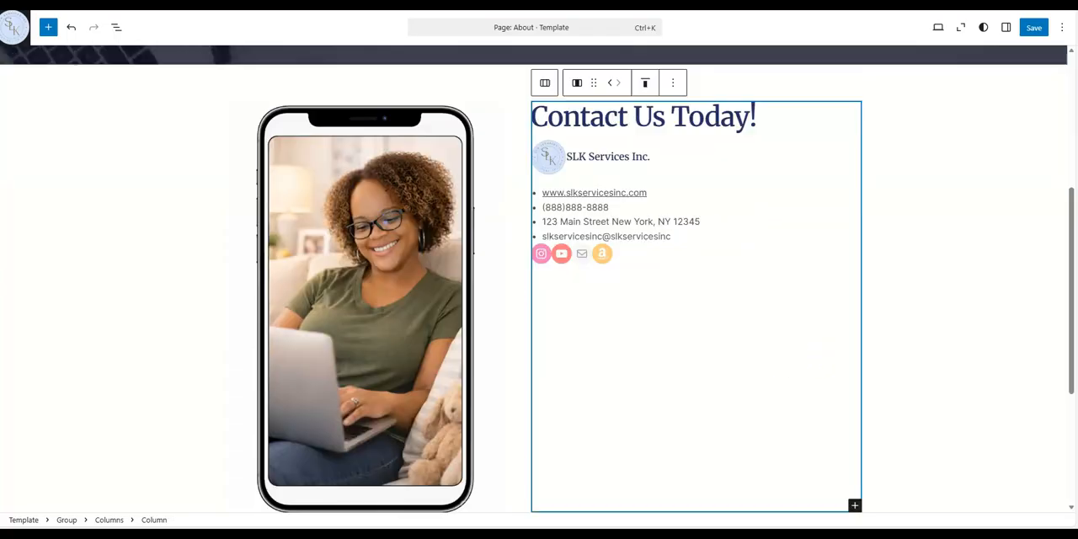
key("ctrl+z")
Add a List block below the logo row and duplicate its item to make four bullet items
left_click(854, 492)
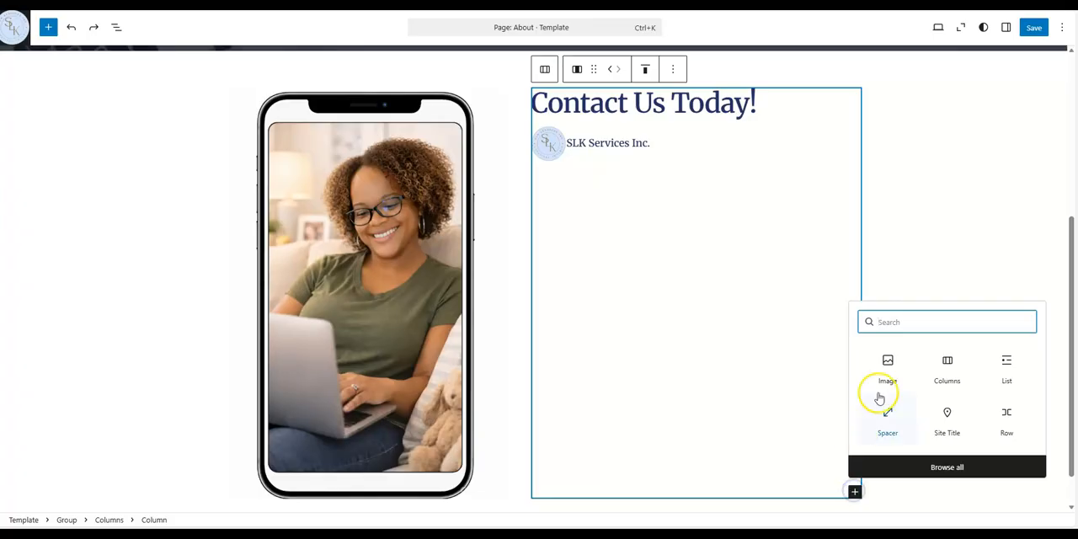
left_click(1012, 373)
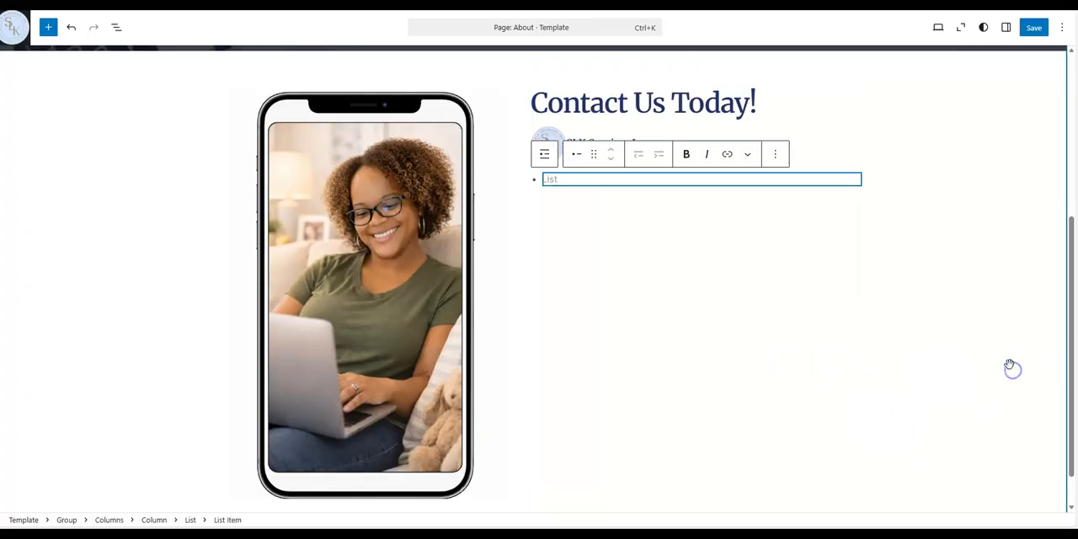
right_click(610, 178)
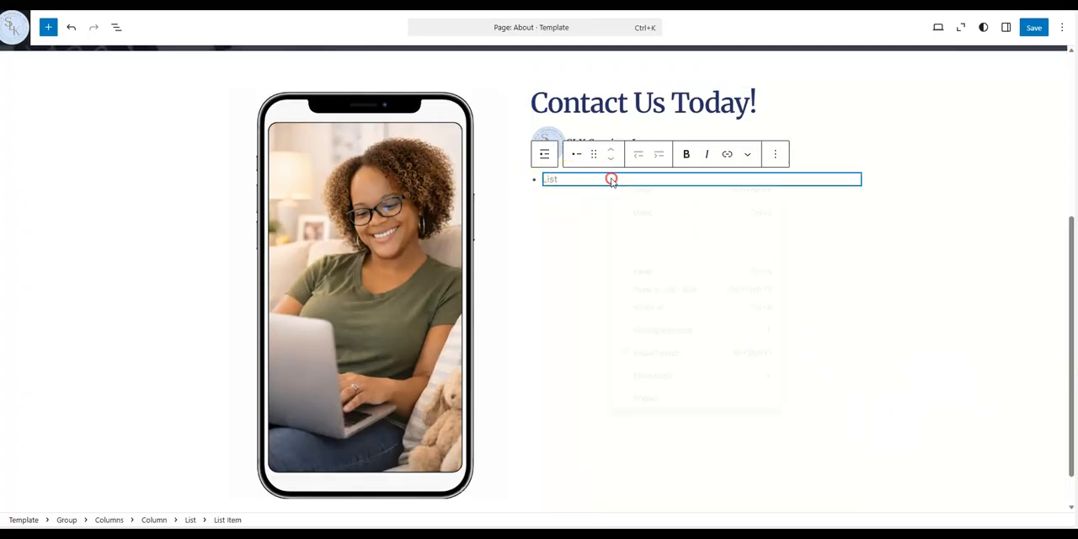
left_click(831, 199)
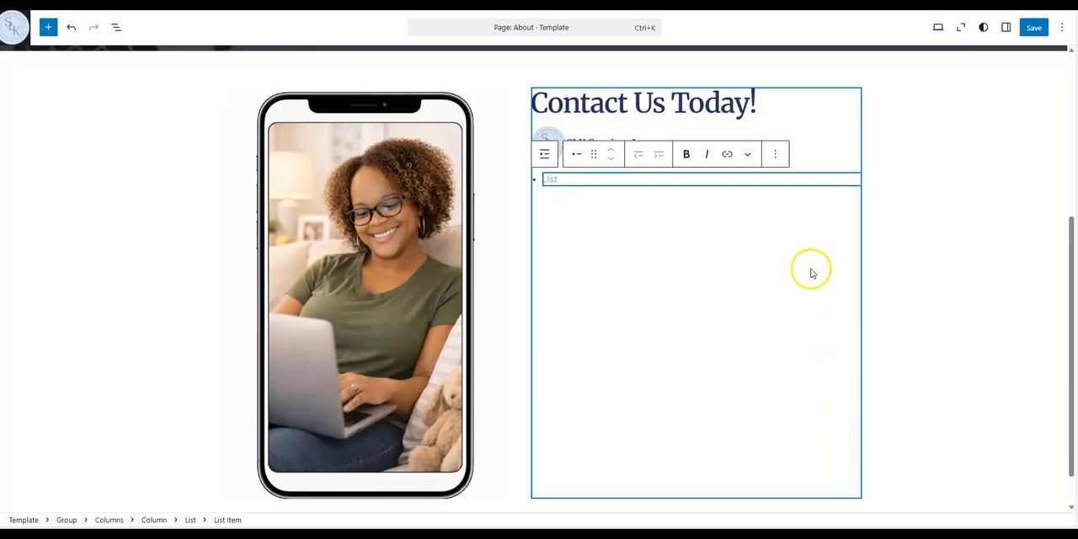
left_click(774, 154)
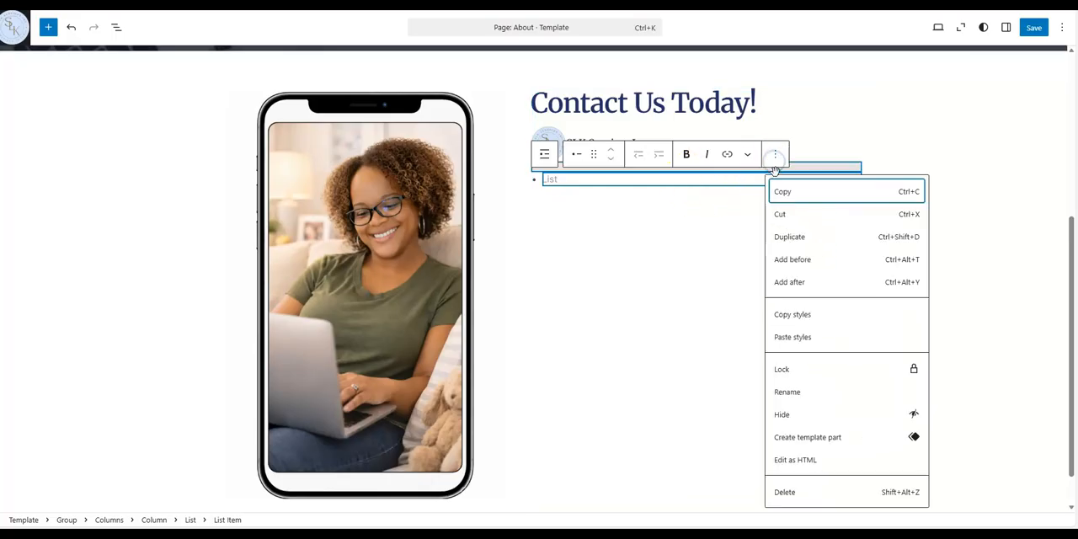
left_click(796, 237)
left_click(776, 154)
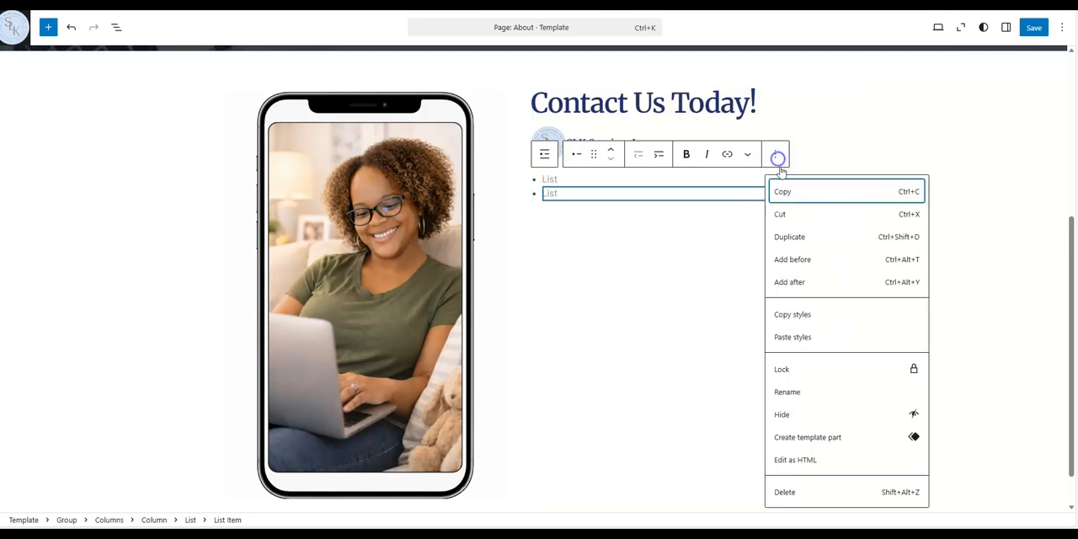
left_click(796, 236)
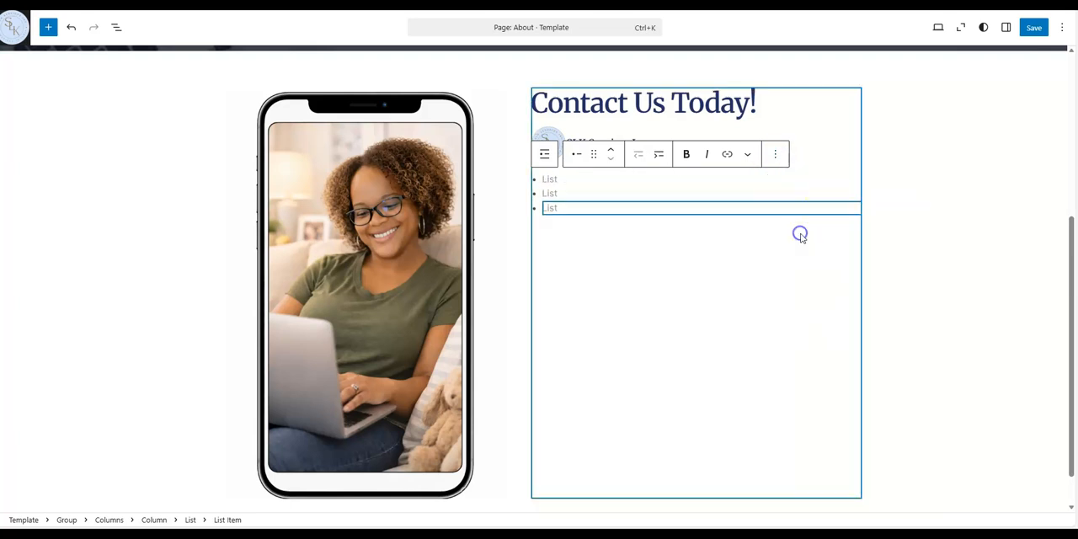
left_click(774, 153)
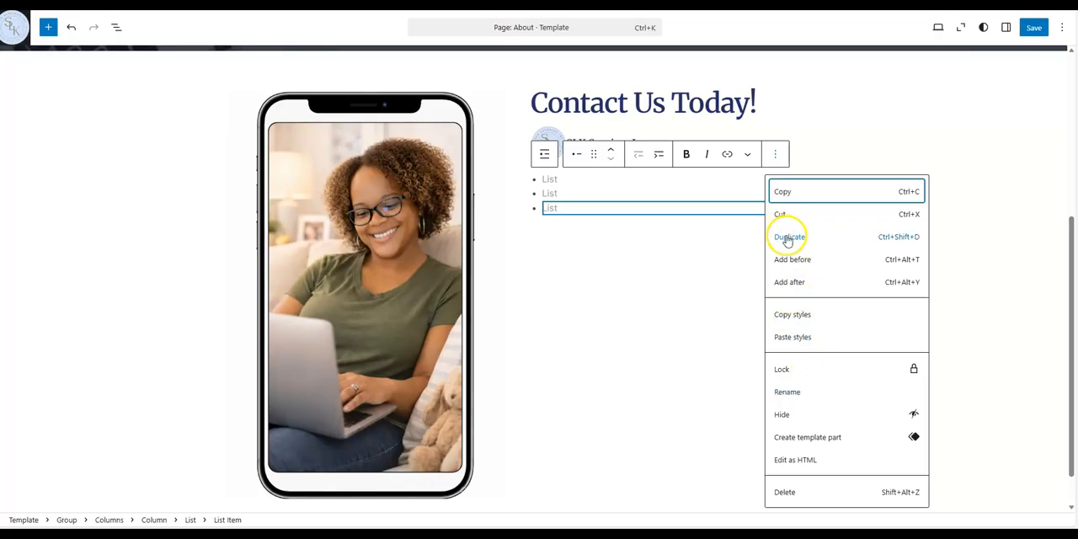
left_click(788, 237)
left_click(569, 180)
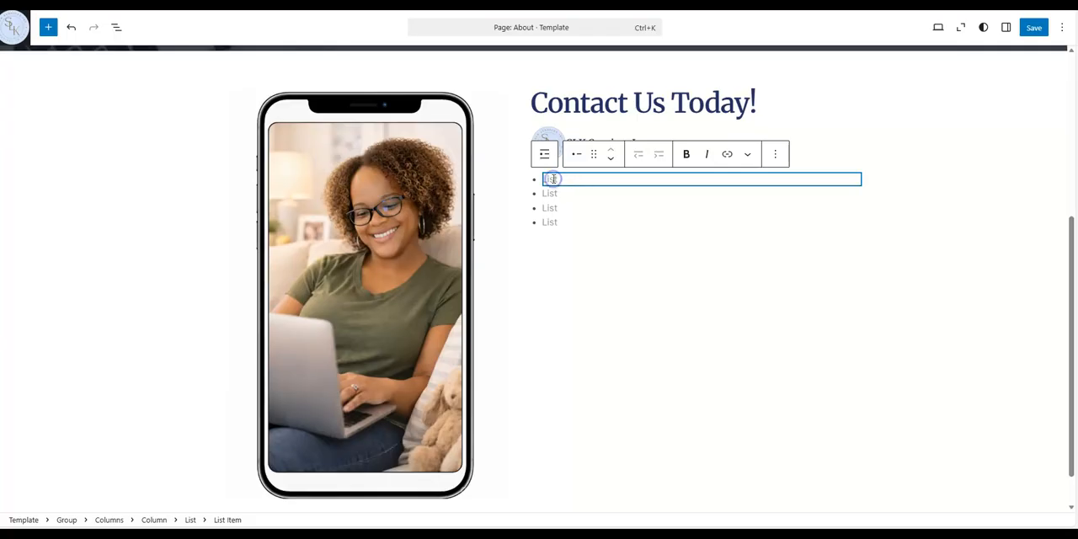
type("www.slkservicesinc.com")
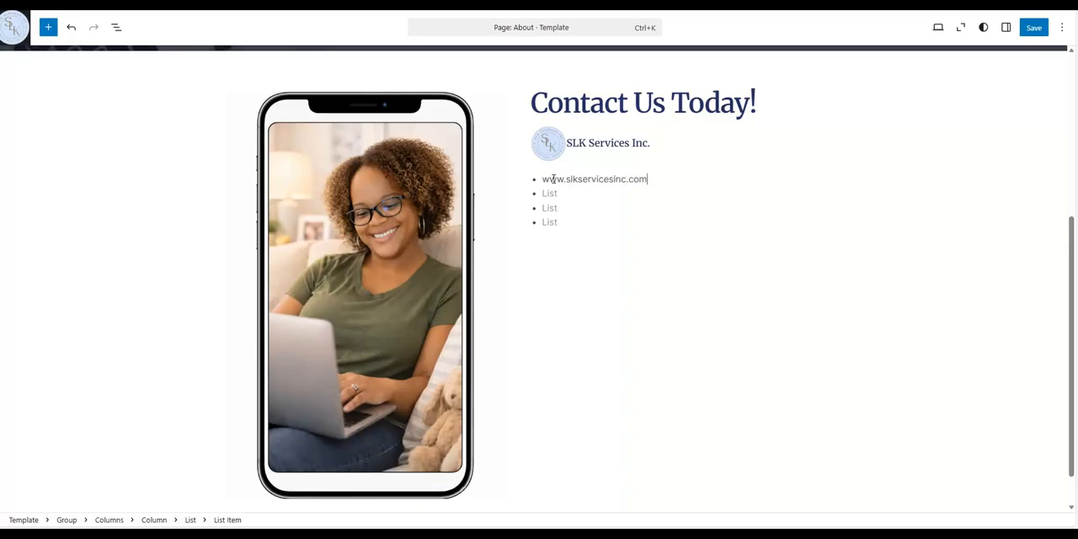
left_click_drag(646, 178, 546, 180)
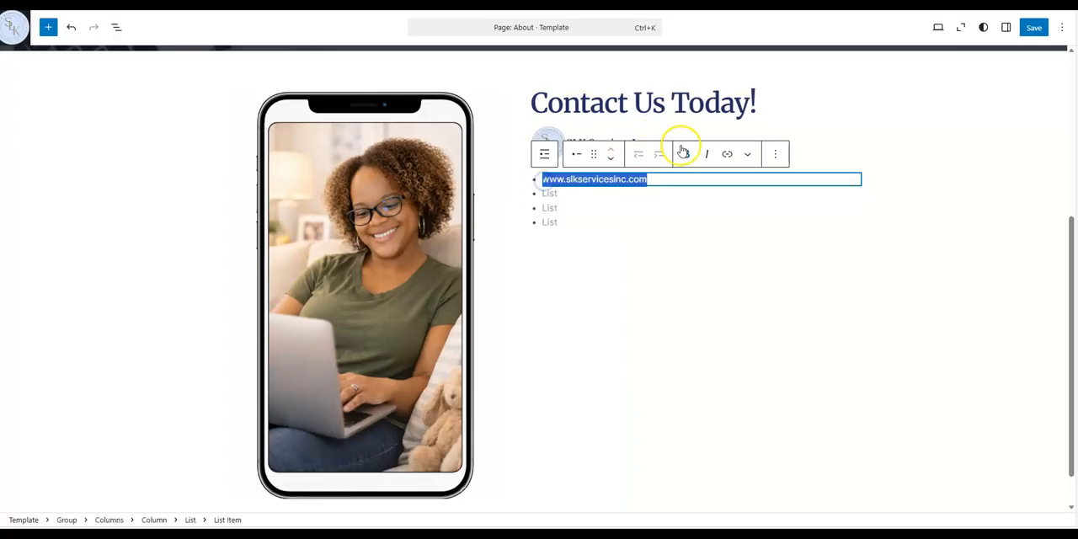
left_click(725, 154)
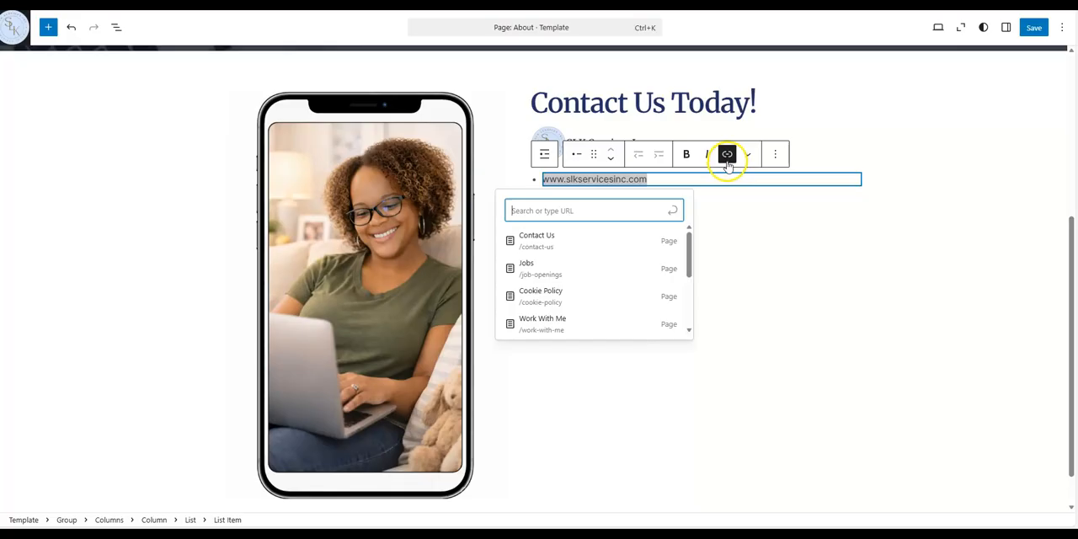
type("www.slkservicesinc.com")
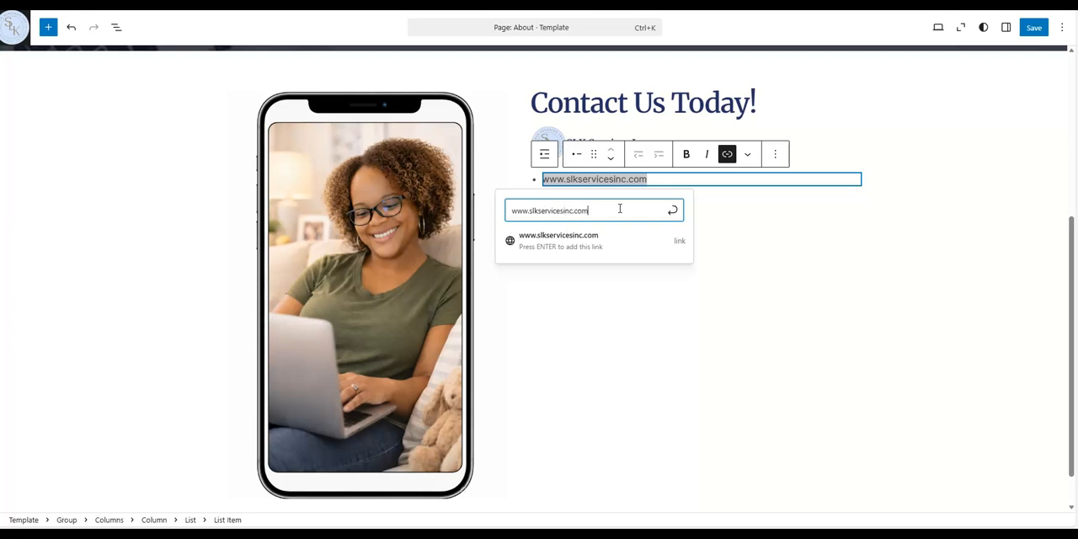
left_click(566, 245)
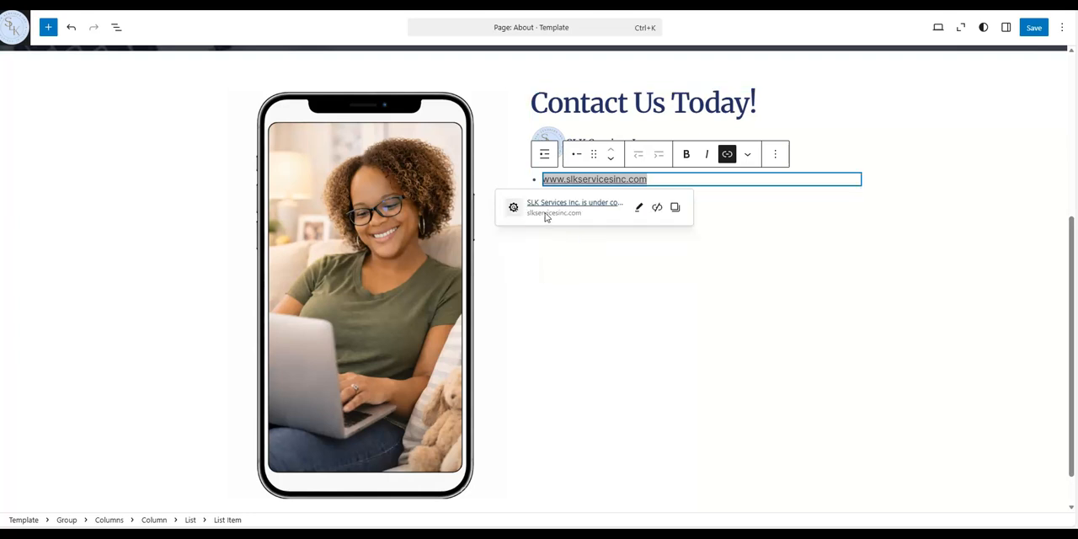
Open the website link to test it, then close the opened tab
left_click(730, 294)
left_click(555, 183)
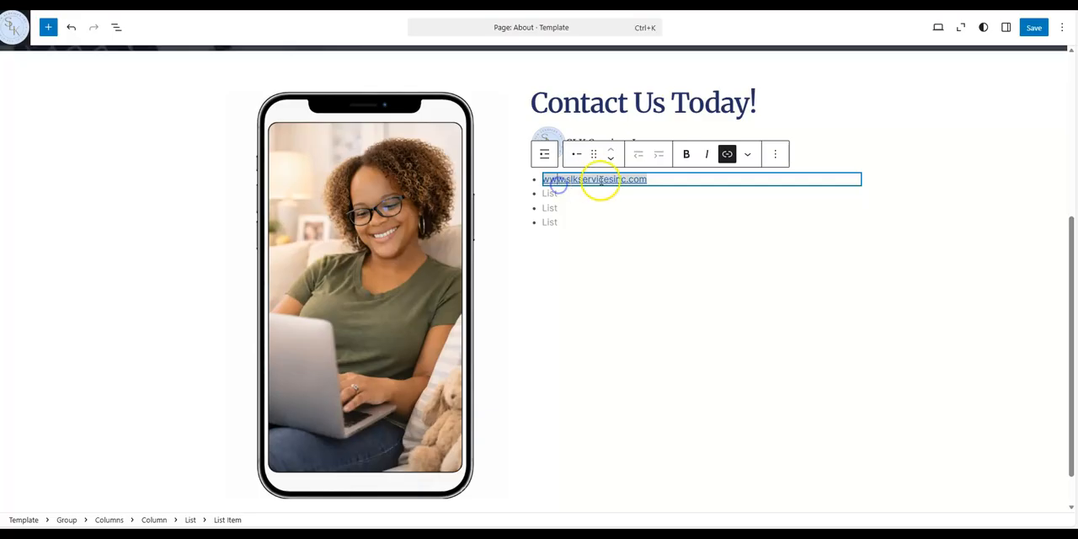
left_click(727, 154)
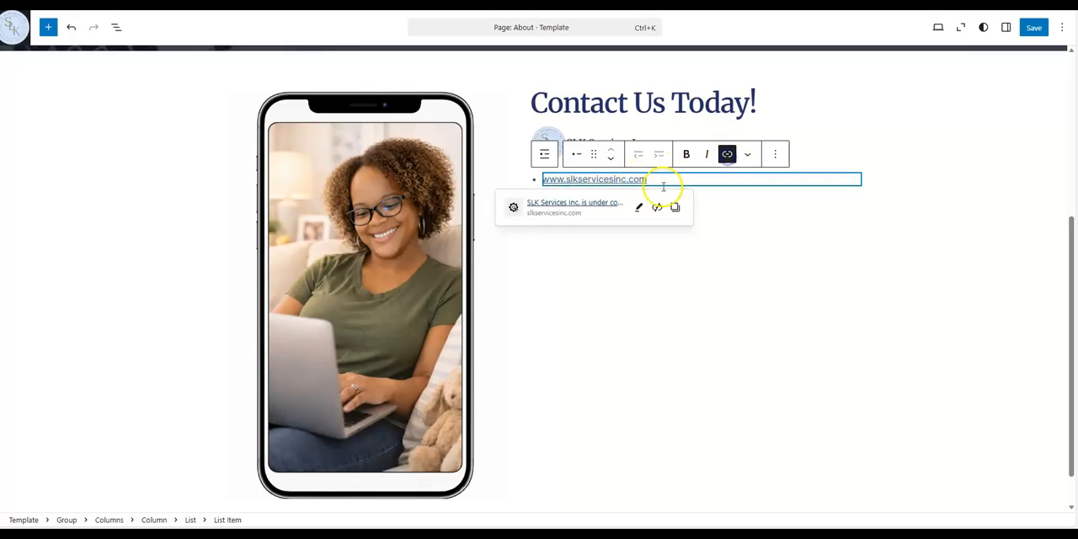
left_click(597, 204)
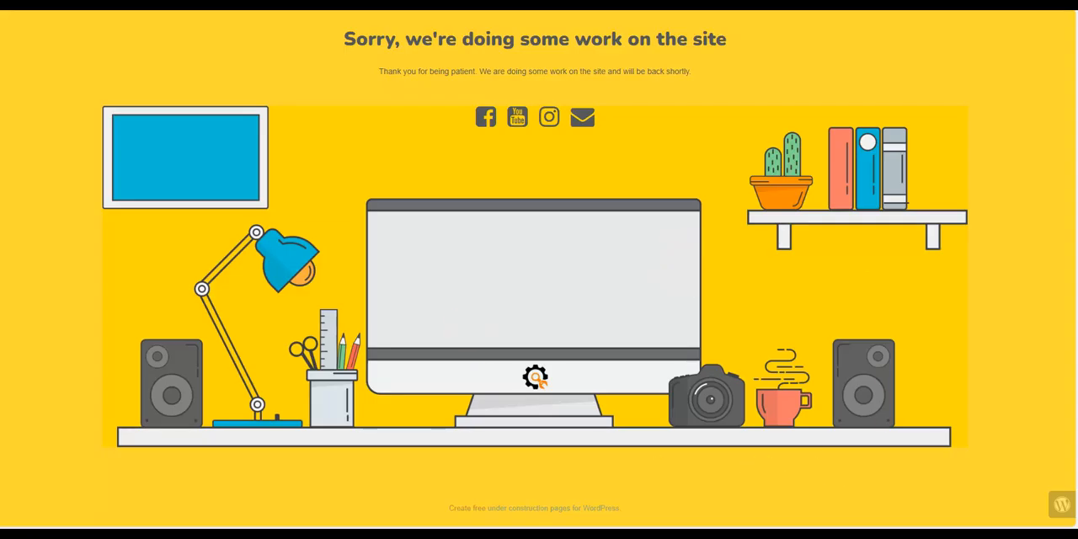
key("ctrl+w")
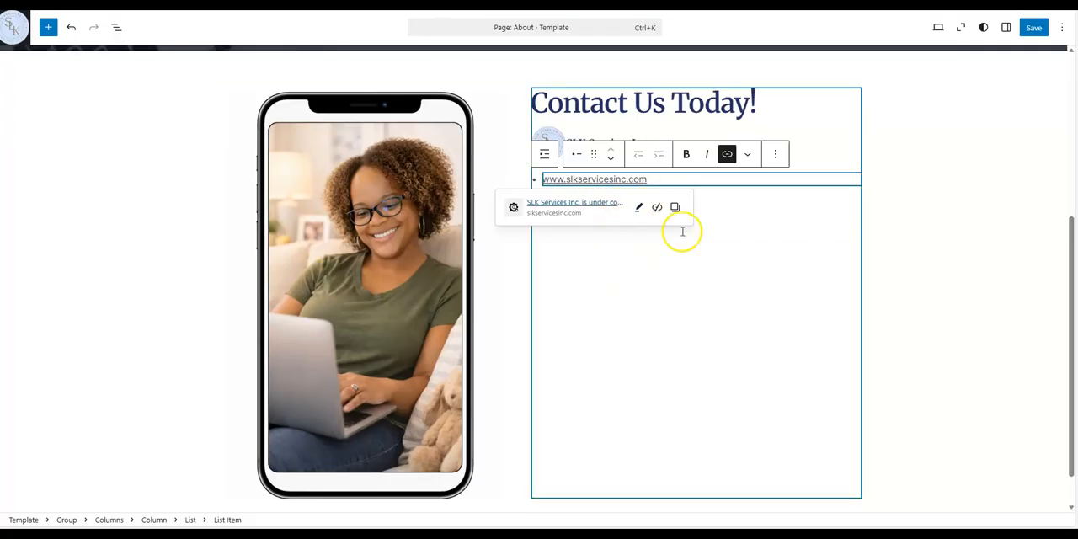
Enter the company phone number as the second bullet item of the contact list
left_click(716, 258)
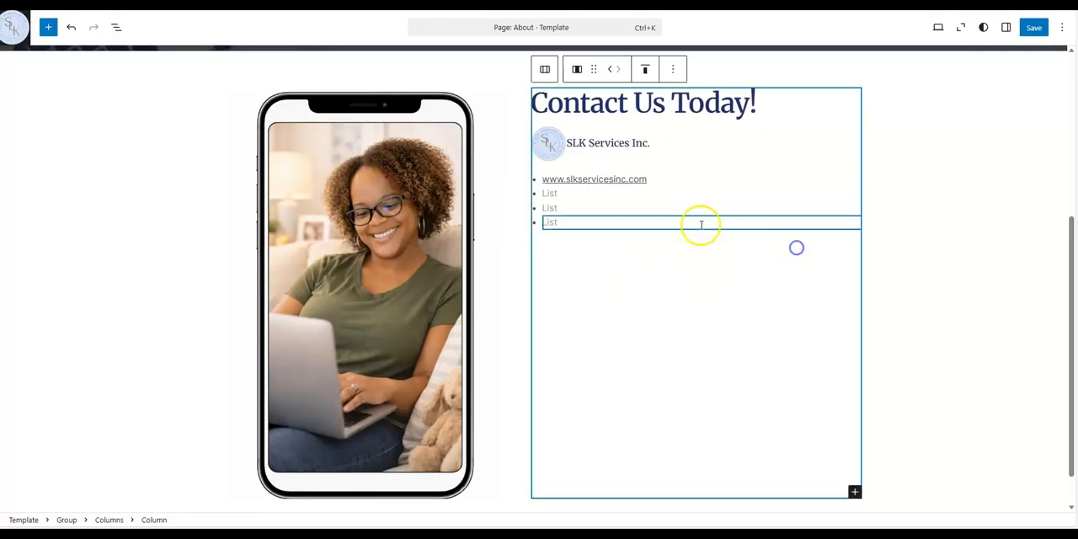
left_click(566, 195)
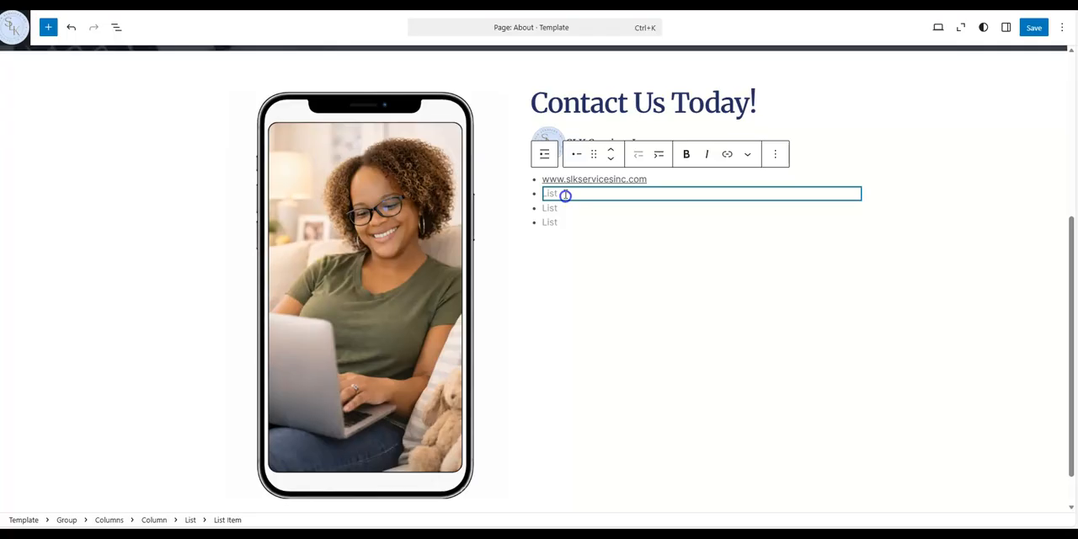
type("w")
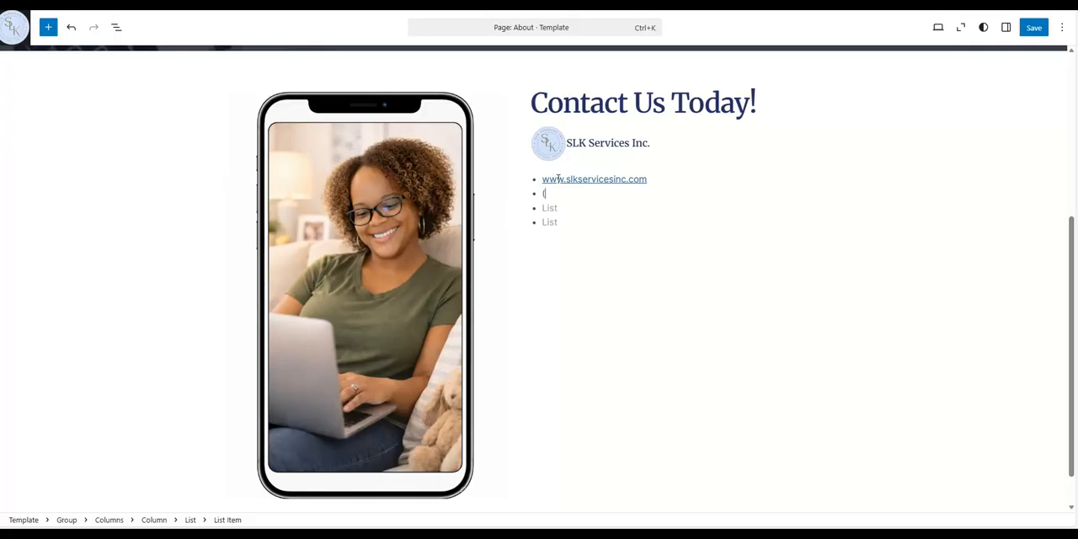
left_click(735, 217)
left_click(650, 193)
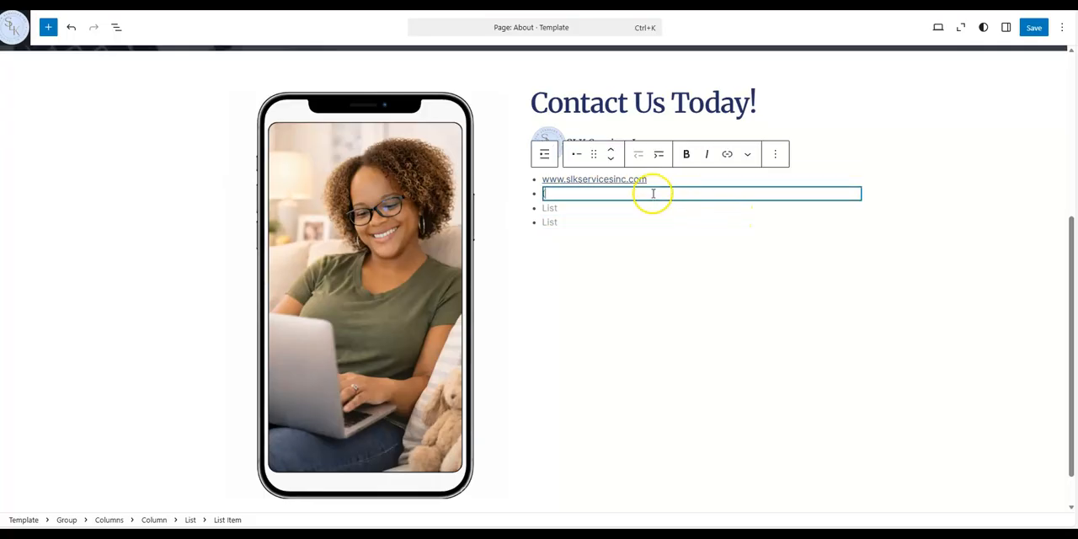
type("(888")
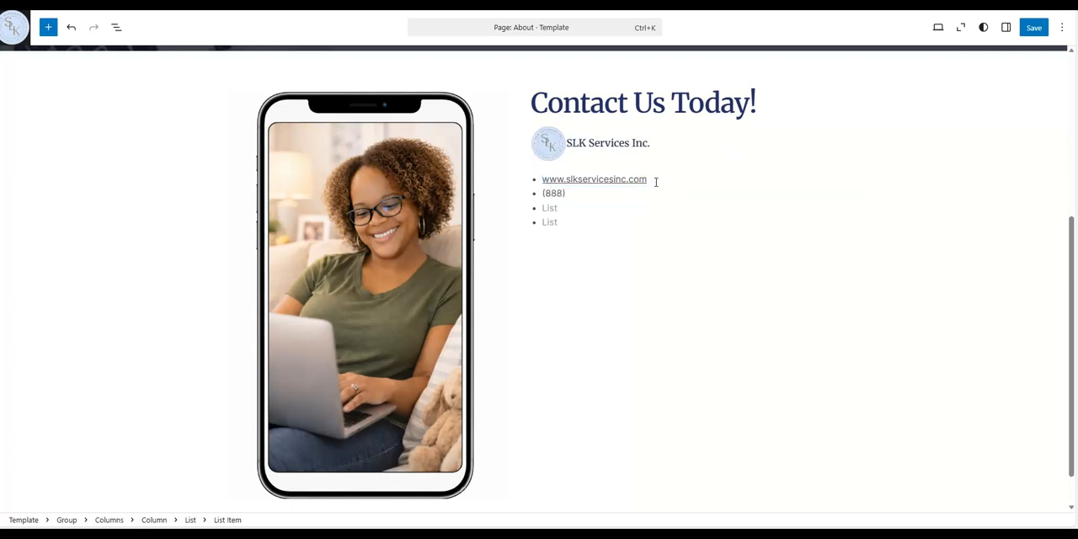
type(")888-8888")
Fill the third and fourth bullet items with the company's street address and e-mail address
left_click(603, 206)
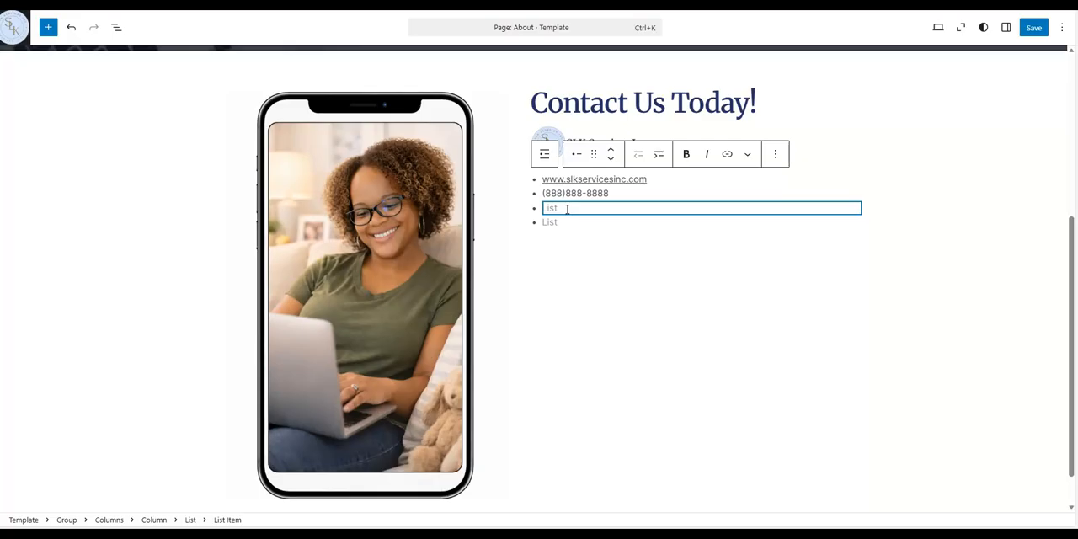
type("123 Main Street New York, NY 1")
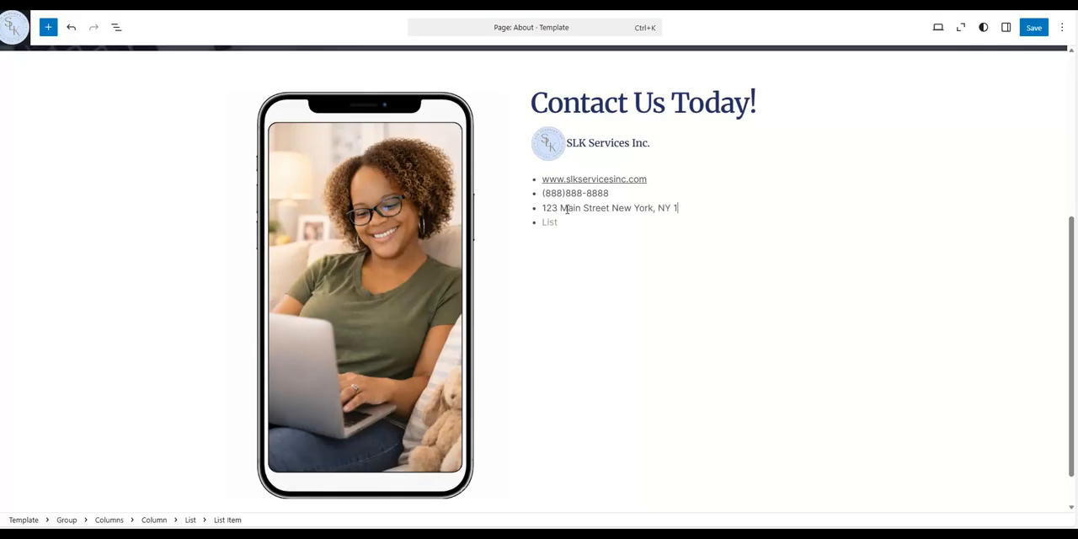
left_click(553, 224)
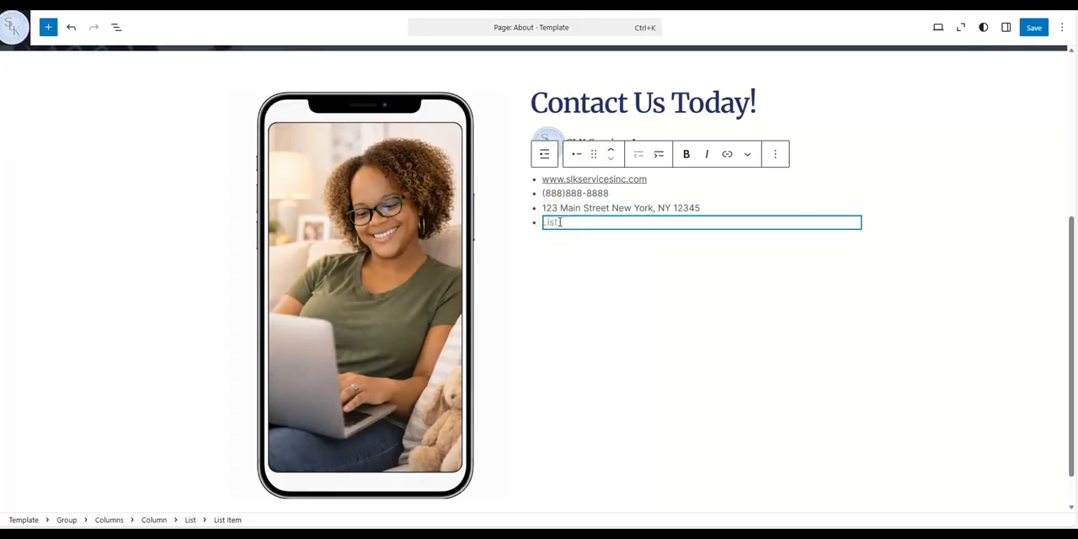
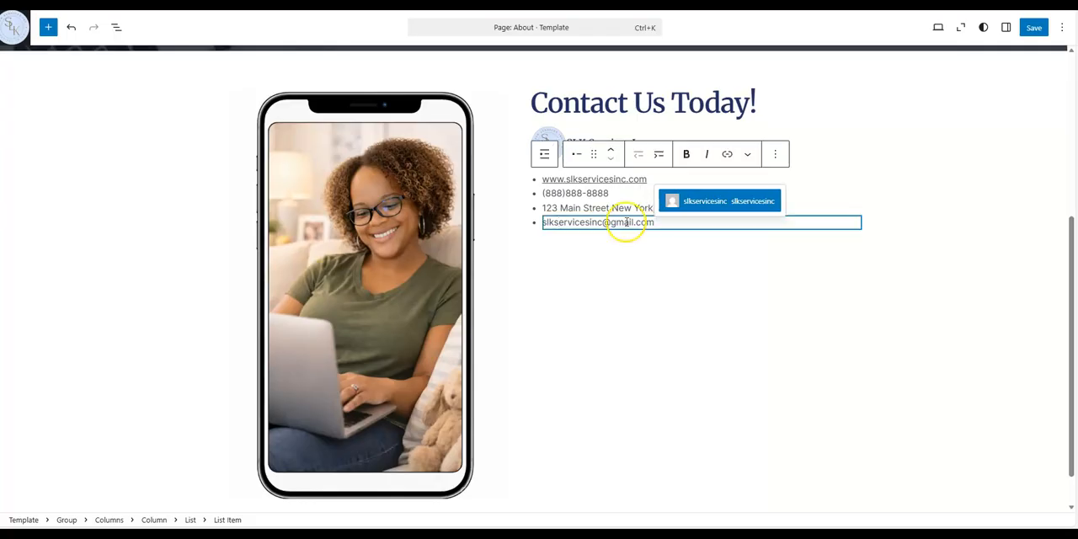
left_click(567, 296)
left_click(539, 182)
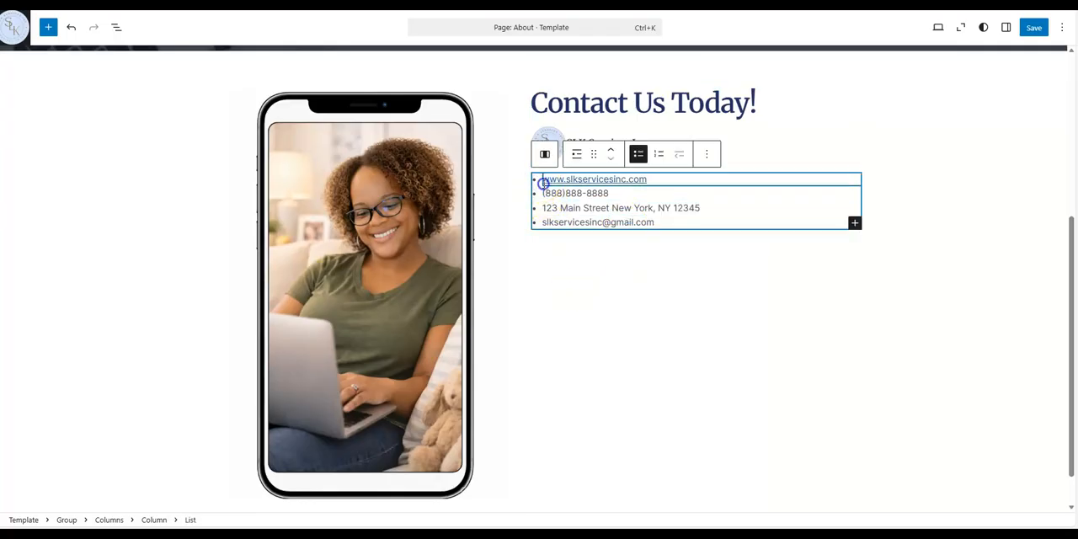
left_click(537, 180)
left_click(536, 181)
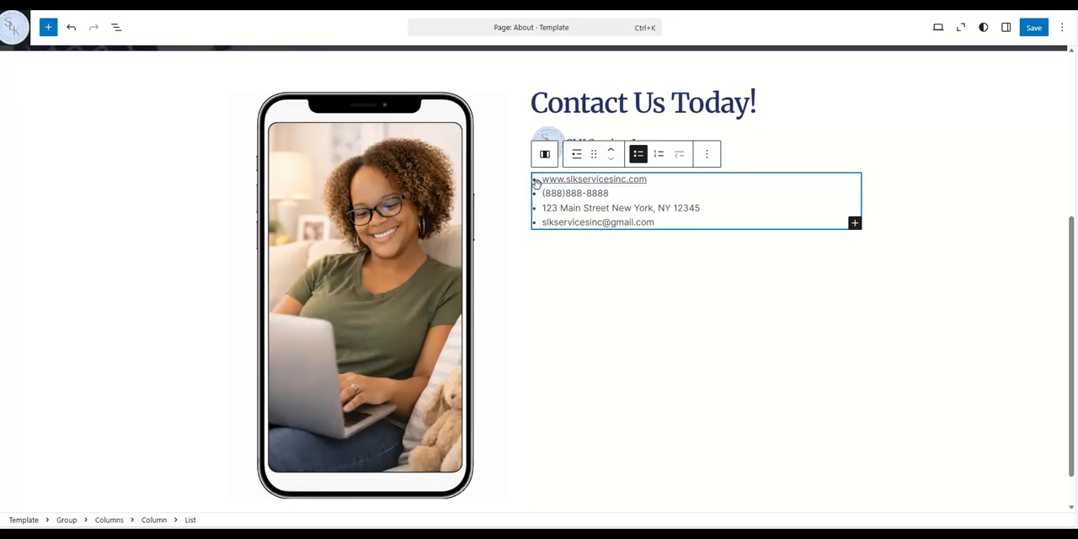
left_click(854, 223)
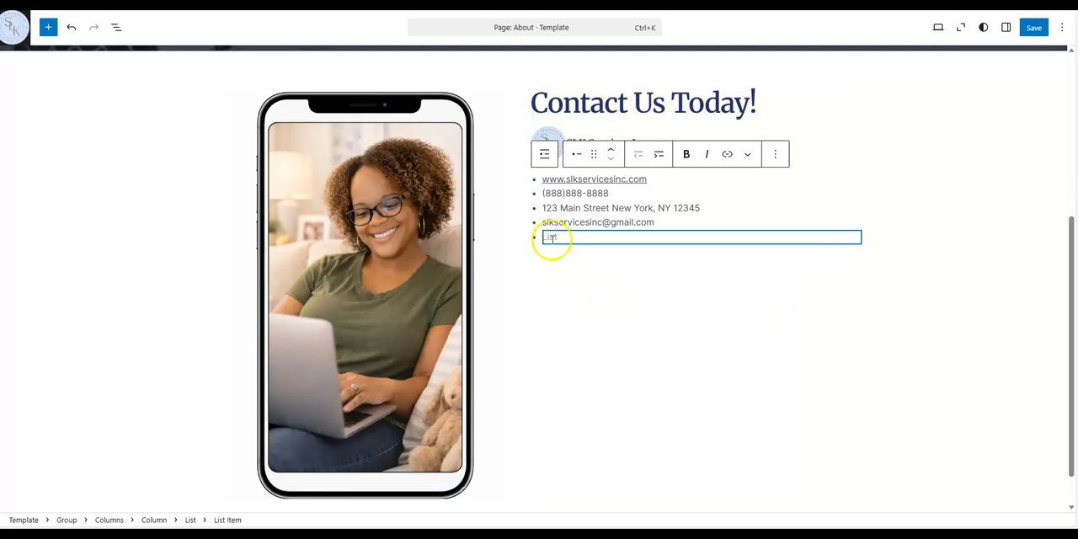
left_click(774, 154)
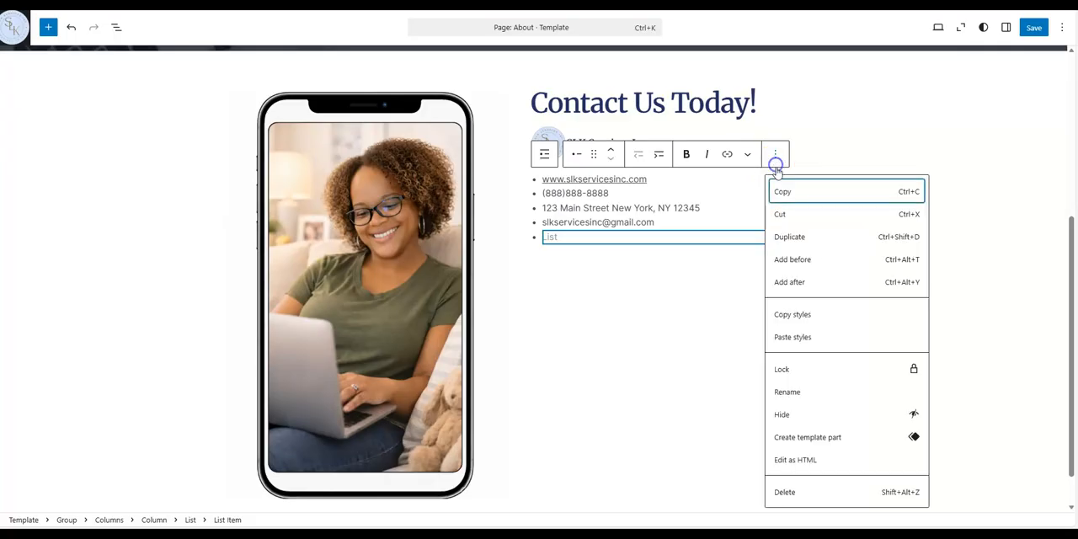
left_click(785, 490)
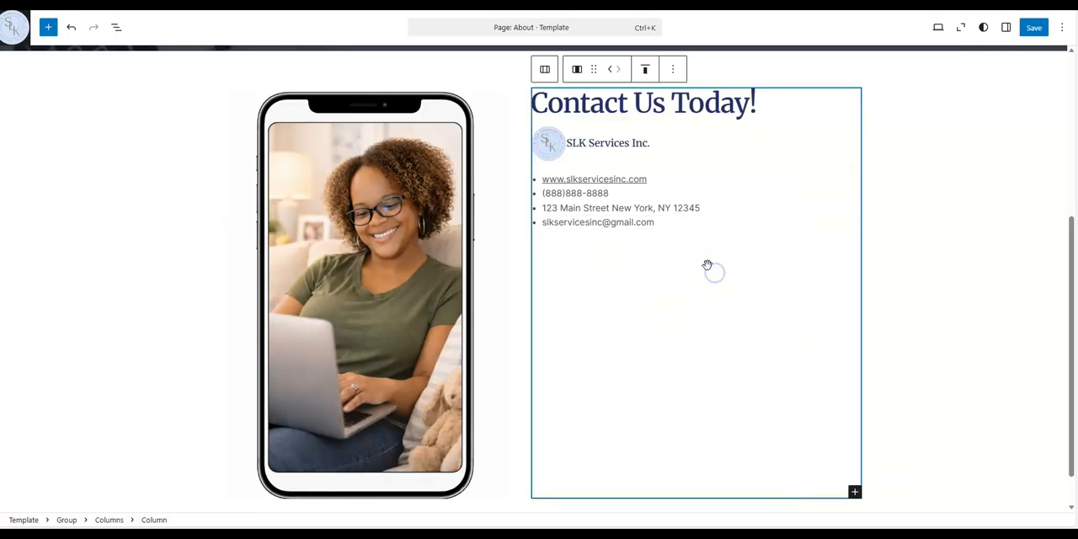
Add a Spacer block below the contact list in the column and reduce its height
left_click(854, 492)
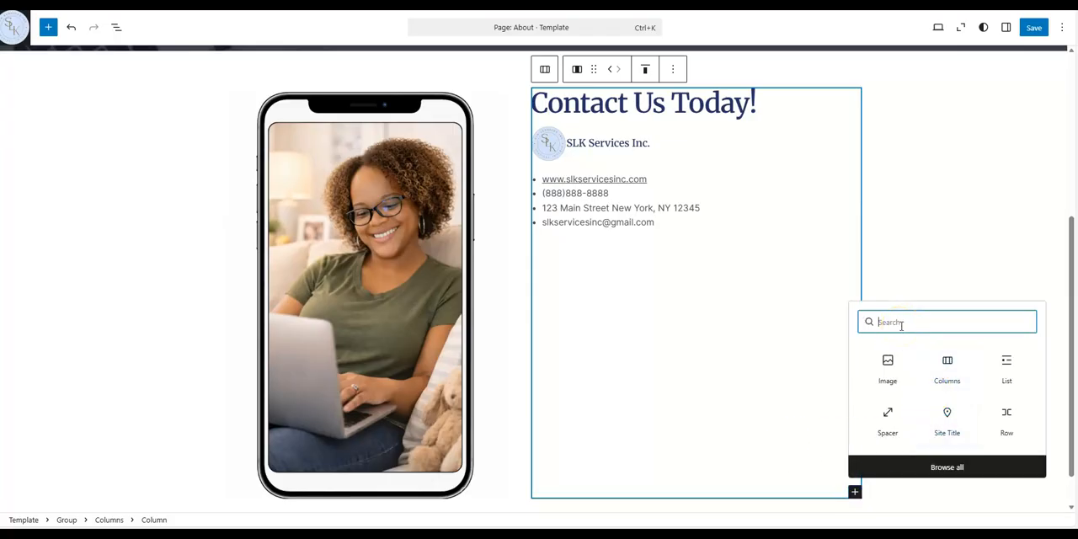
left_click(887, 411)
left_click_drag(697, 285, 696, 241)
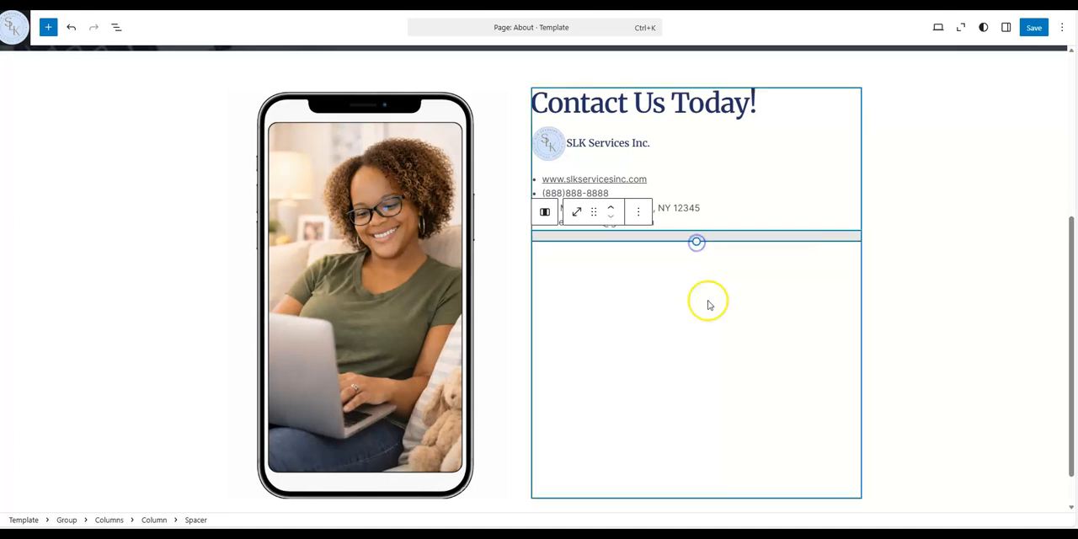
left_click(708, 305)
Insert a Social Icons block below the spacer and add an Instagram icon to it
left_click(853, 489)
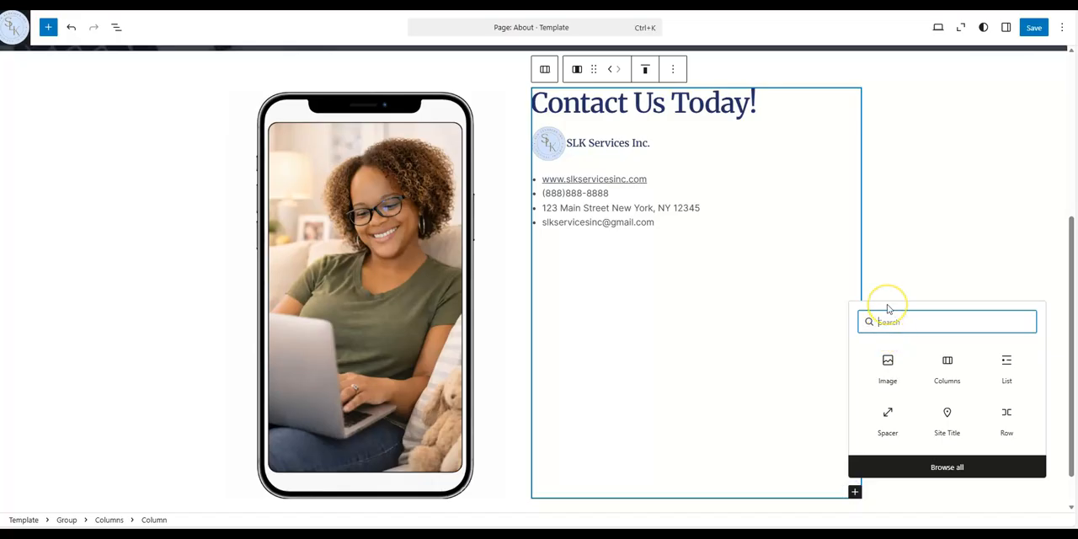
type("social")
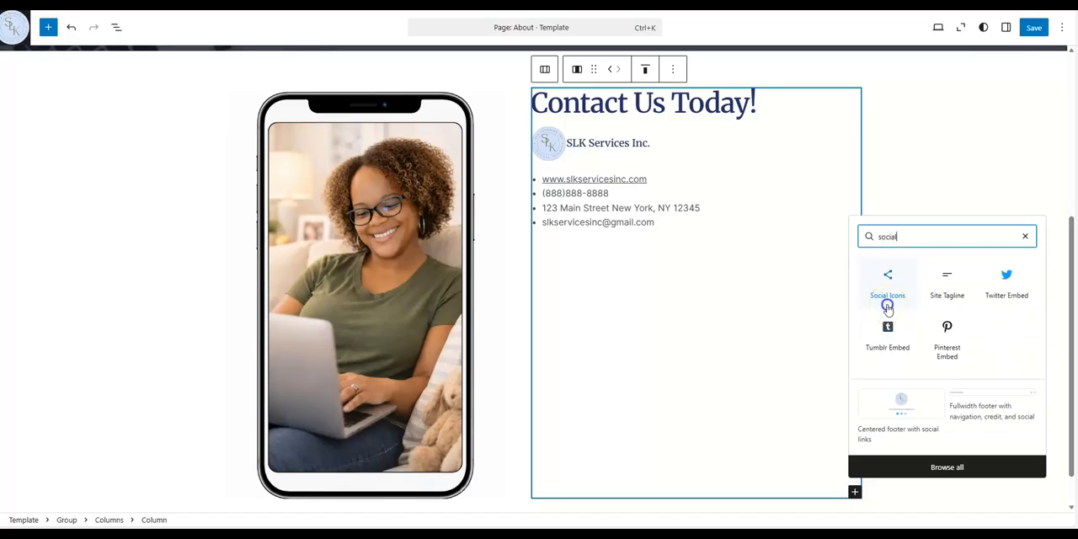
left_click(887, 303)
left_click(541, 251)
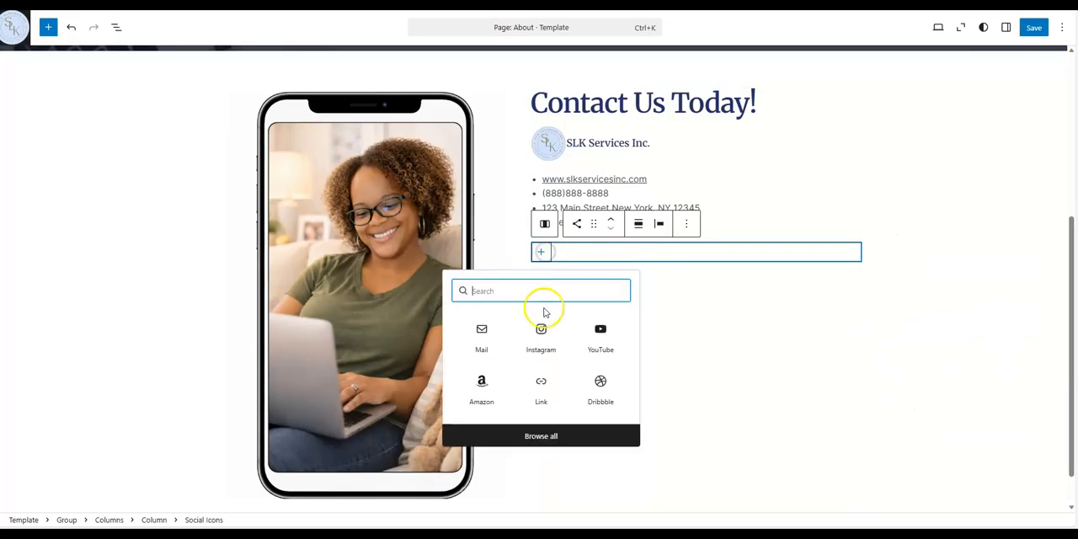
left_click(540, 329)
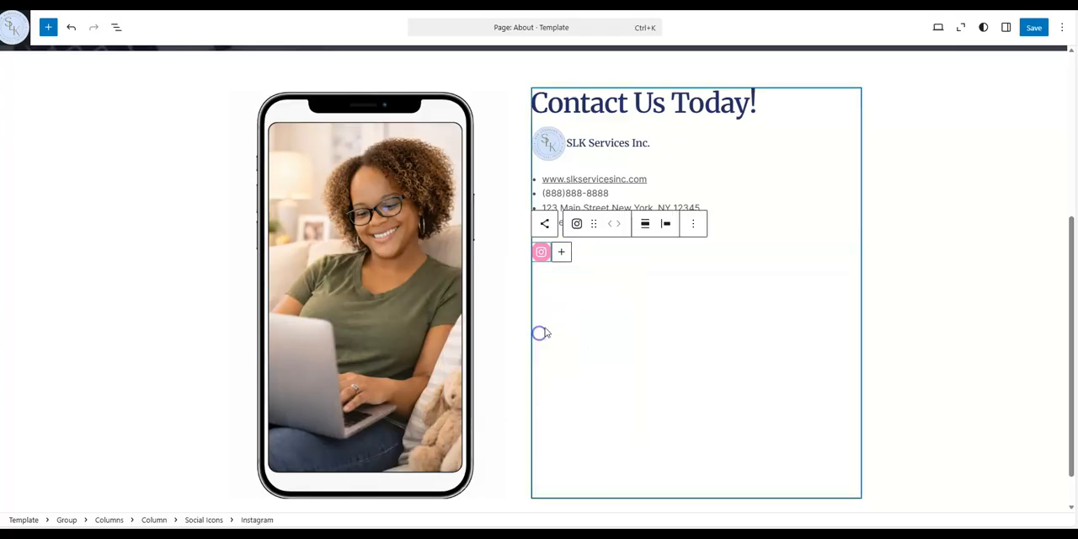
Add YouTube, Mail, Amazon and Facebook icons to the Social Icons block
left_click(562, 252)
left_click(618, 324)
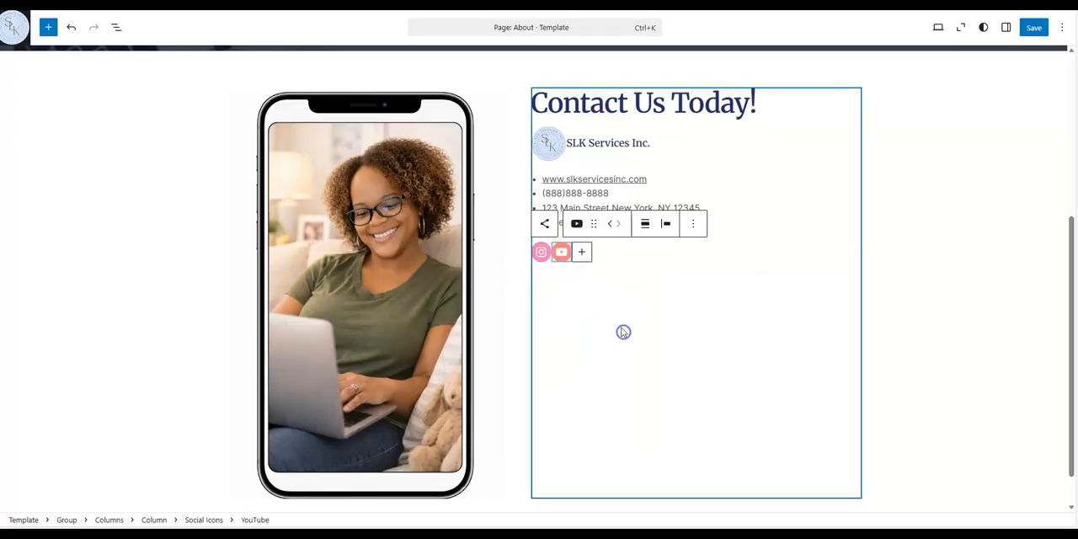
left_click(584, 252)
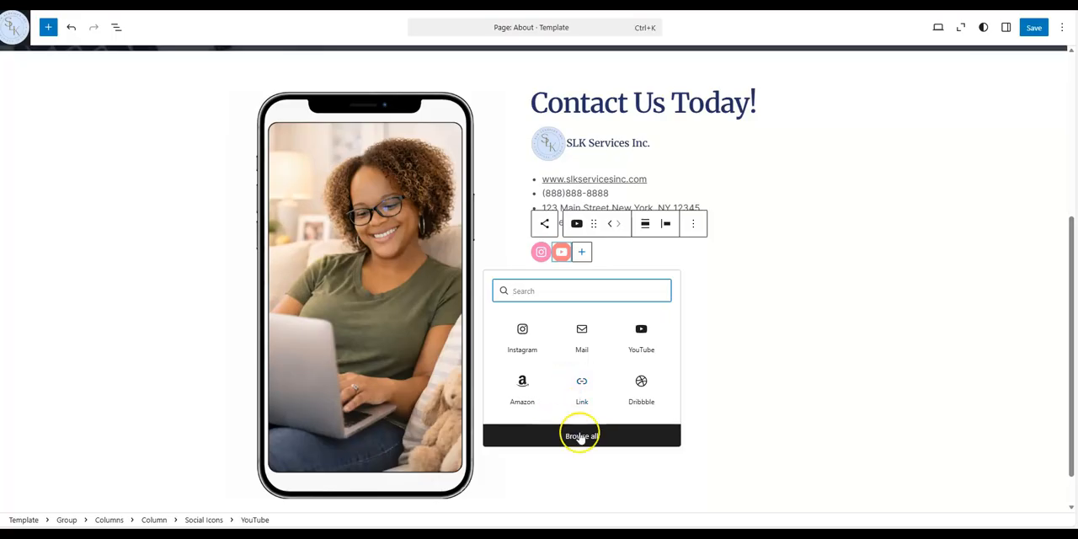
left_click(572, 332)
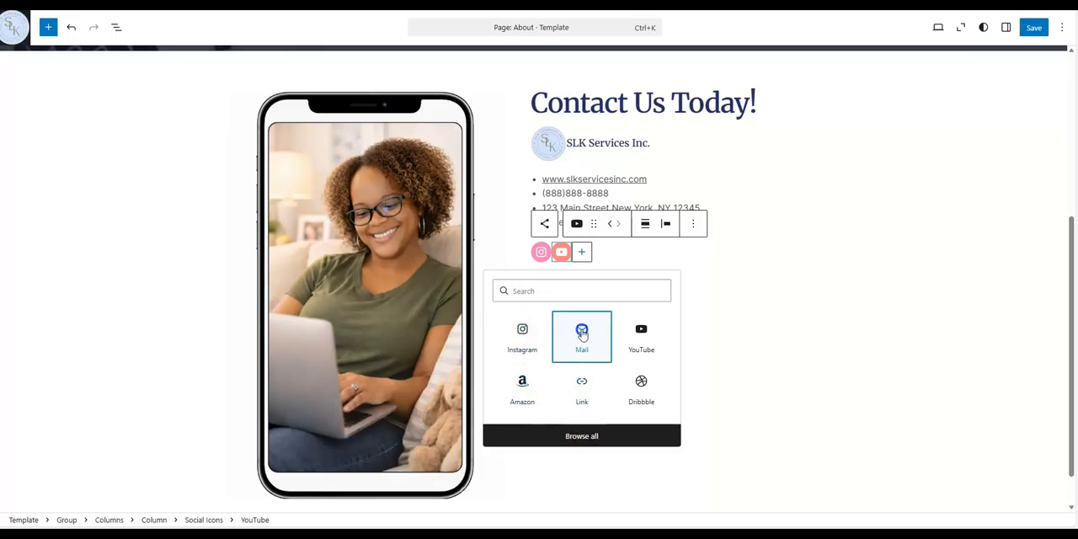
left_click(601, 251)
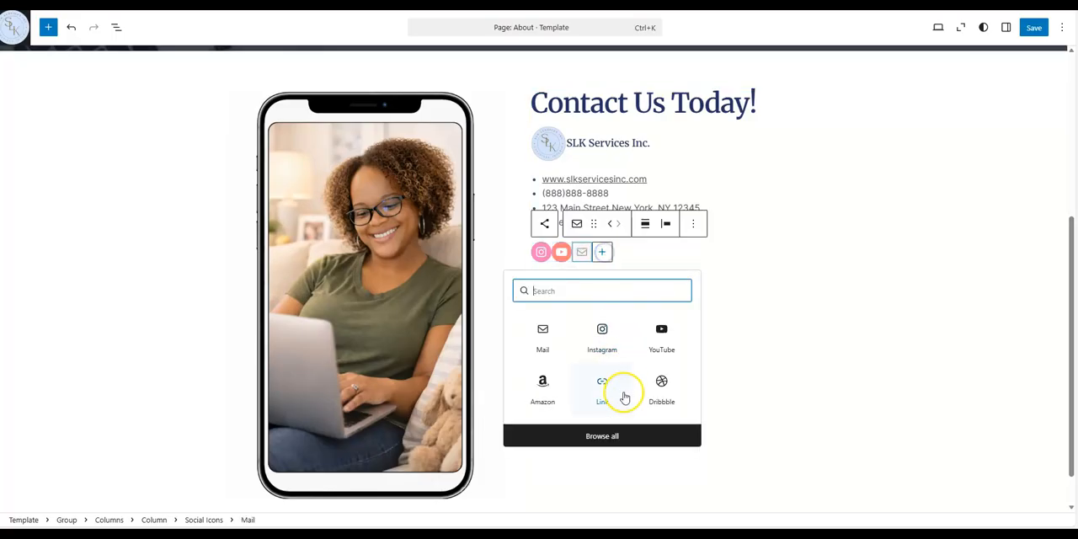
left_click(603, 436)
left_click(139, 165)
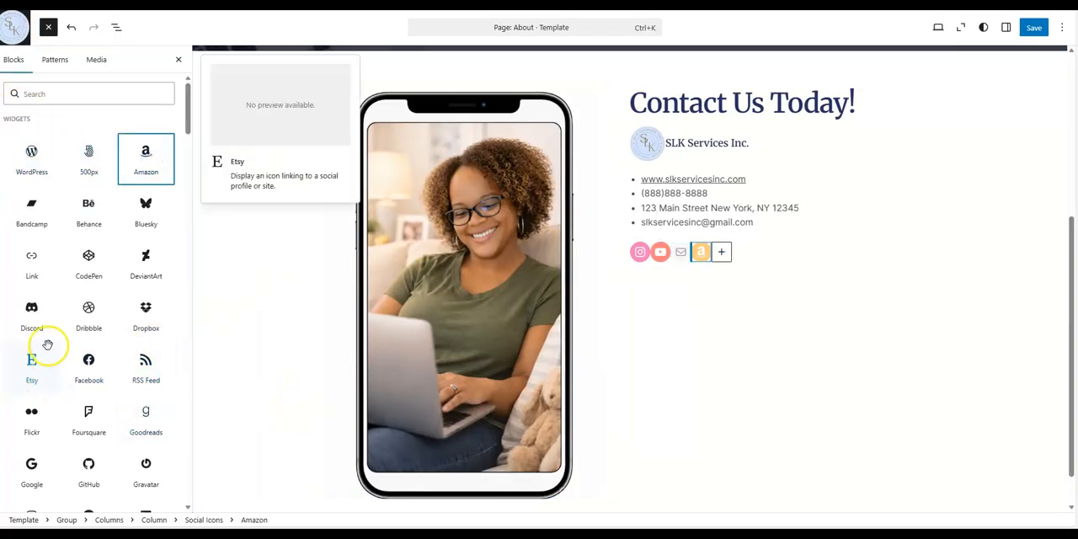
left_click(87, 362)
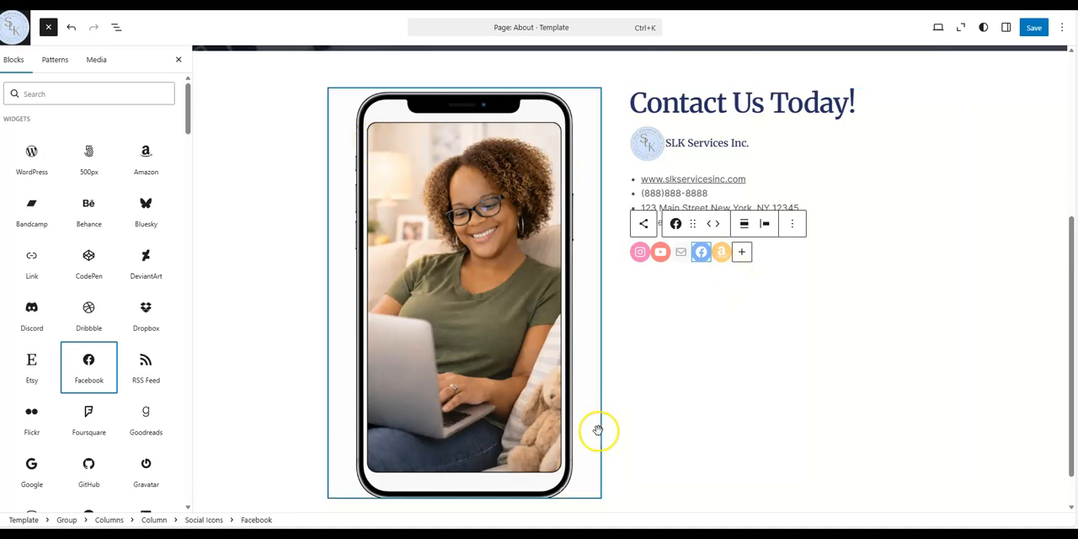
Insert a Buttons block into the right column below the logo and site title row
mouse_move(135, 287)
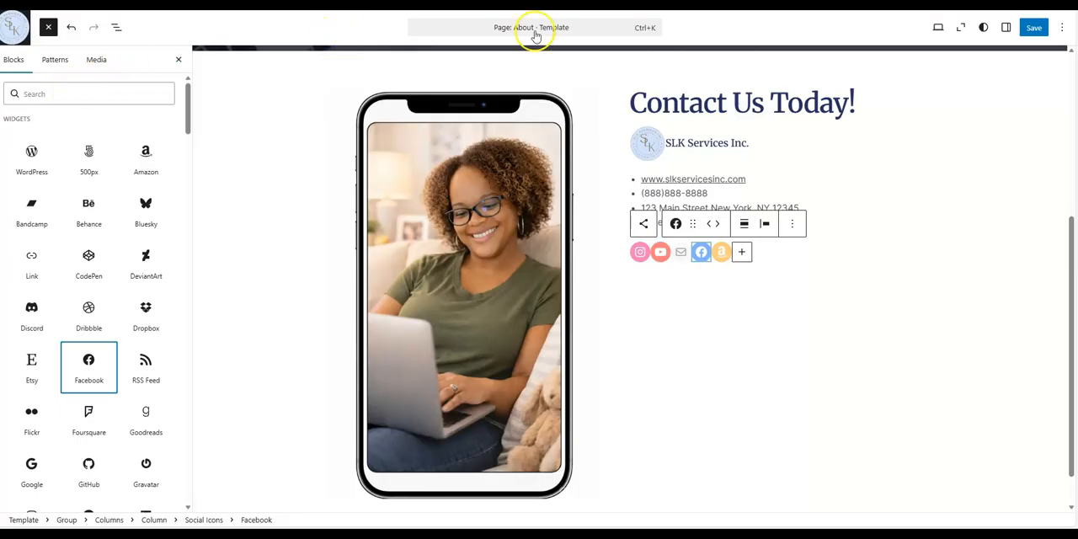
left_click(840, 375)
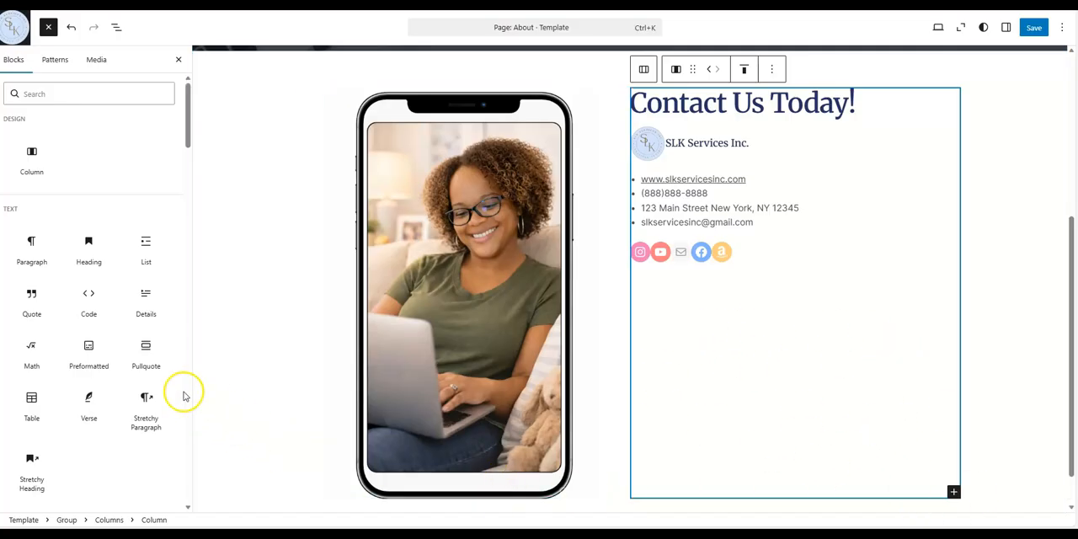
left_click(952, 495)
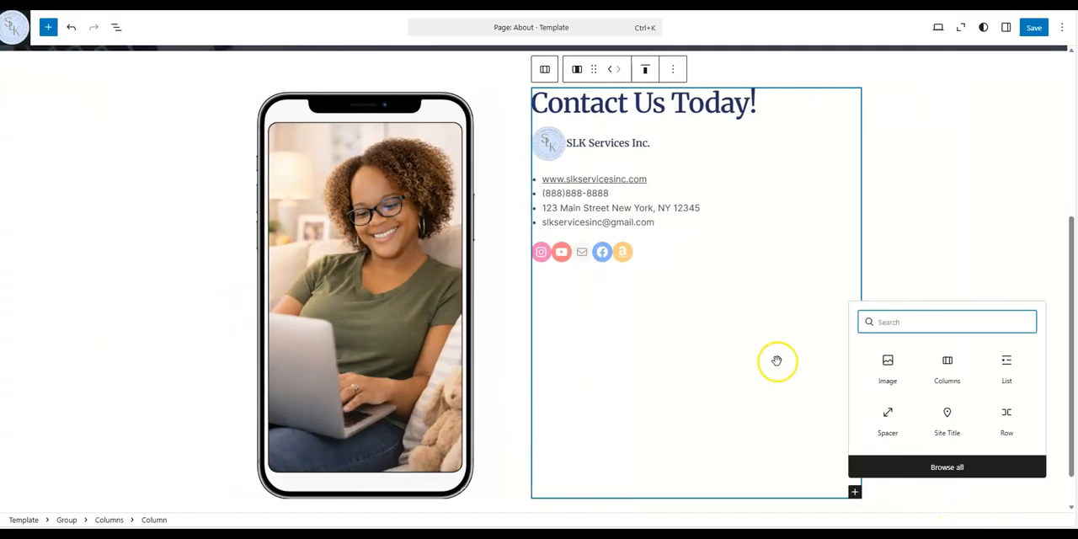
left_click(965, 466)
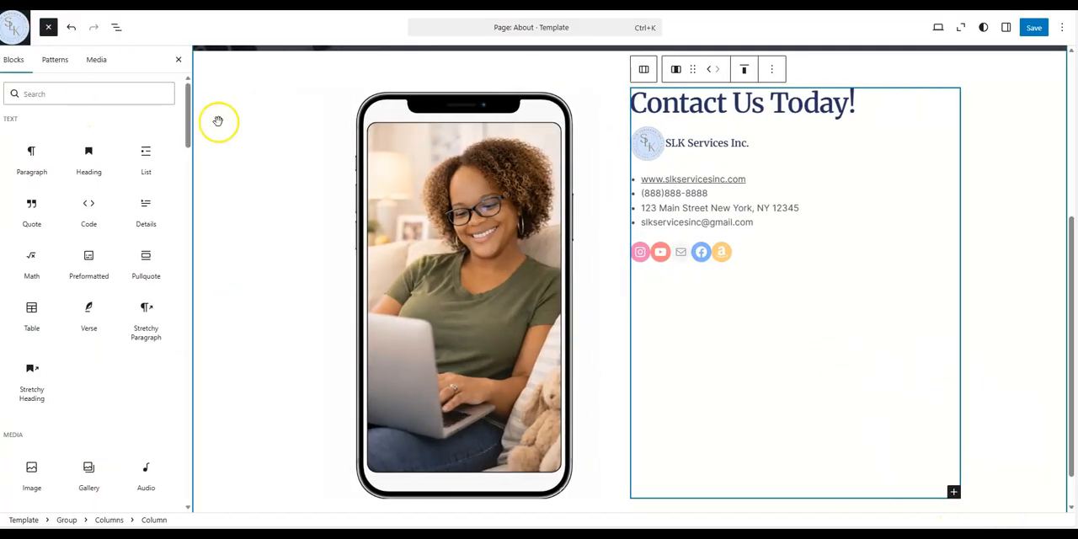
left_click_drag(189, 130, 191, 202)
left_click(88, 134)
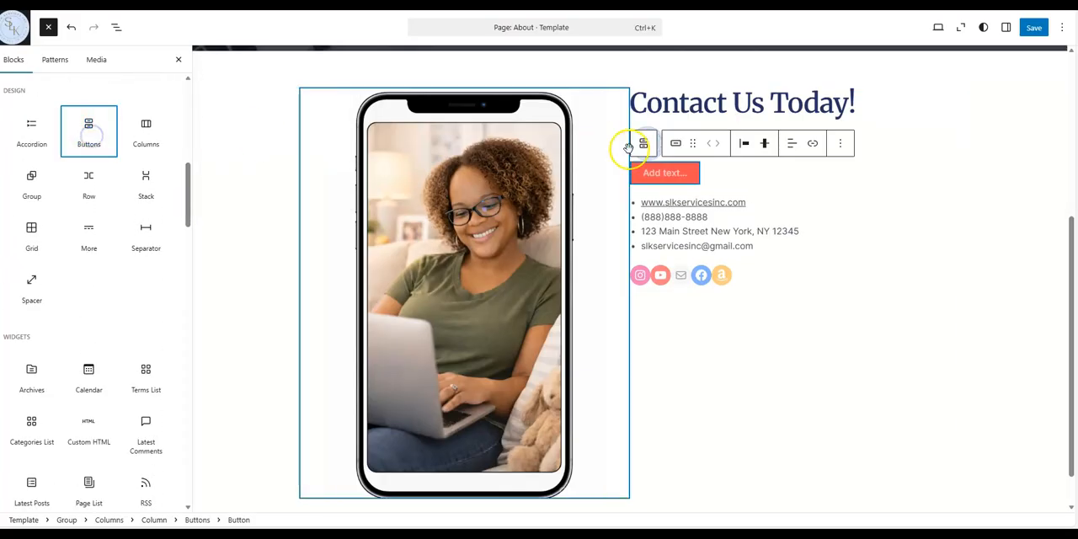
Label the first button Contact Us and add a second button next to it
left_click(651, 174)
left_click_drag(691, 176, 628, 168)
left_click(645, 173)
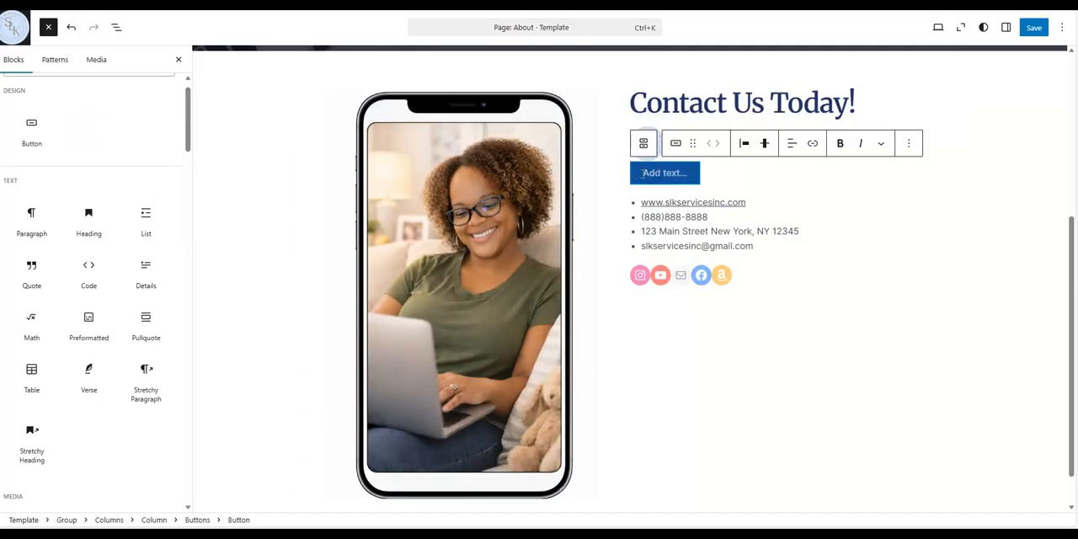
type("Contact Us")
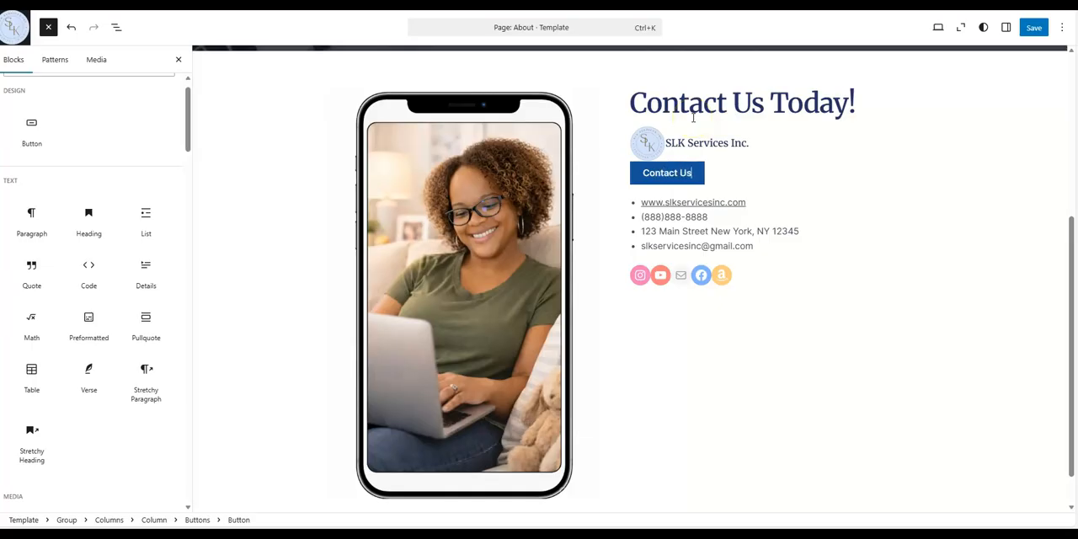
key("Return")
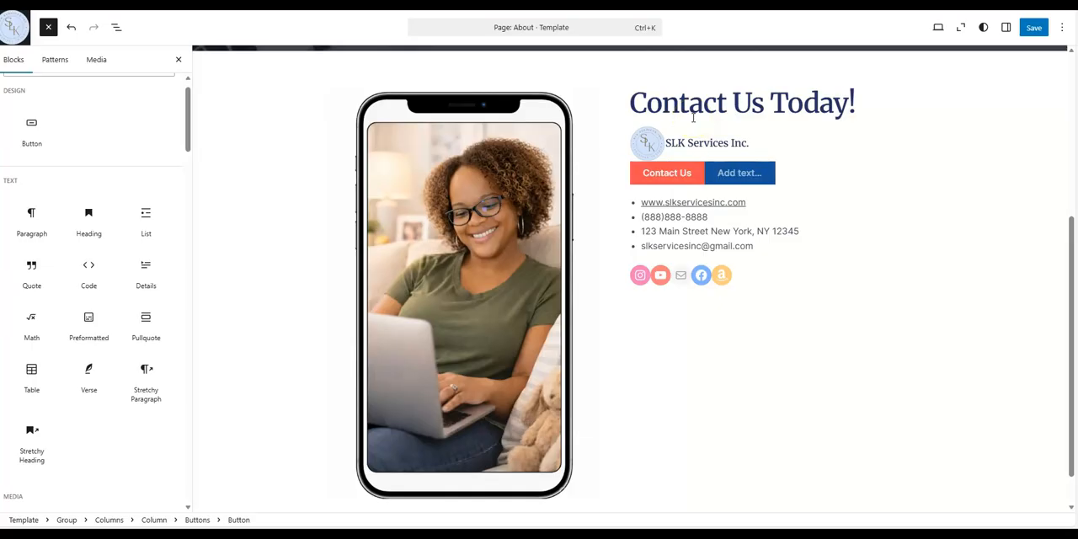
Label the second button Call Us
type("Call Us")
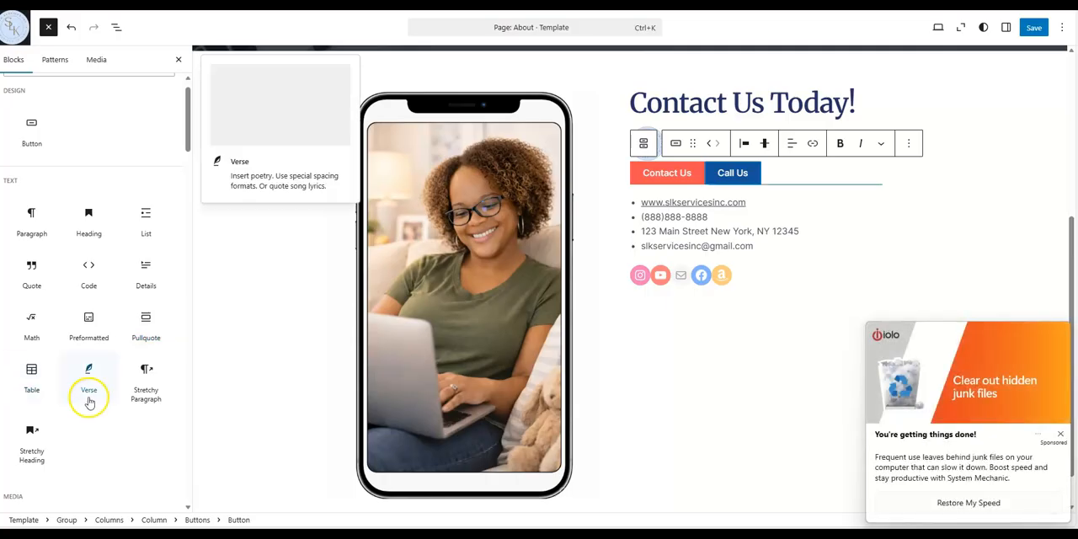
Insert a Gallery block into the right column below the social icons
scroll(126, 400, "down", 2)
scroll(126, 396, "down", 1)
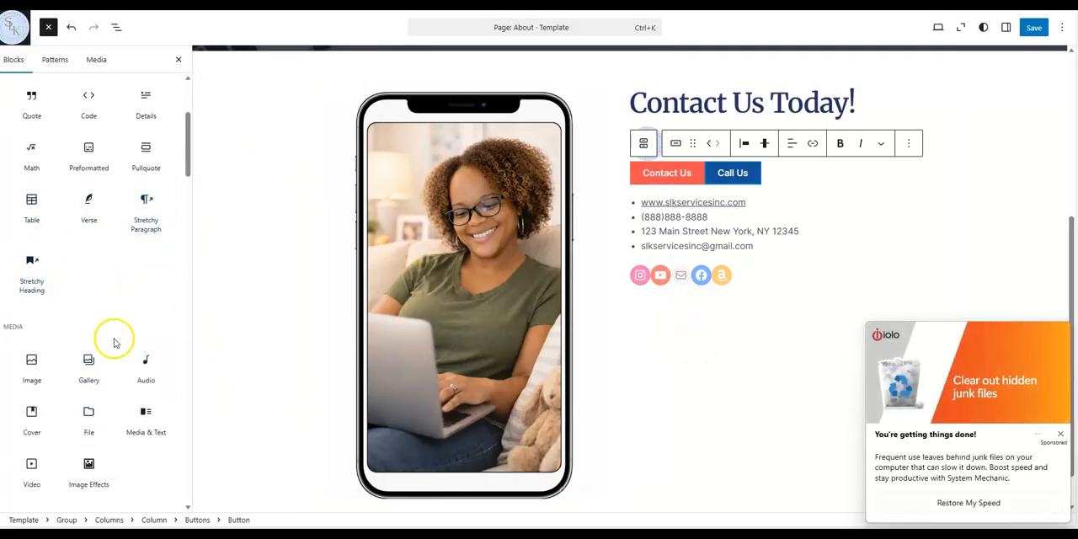
left_click_drag(99, 370, 679, 397)
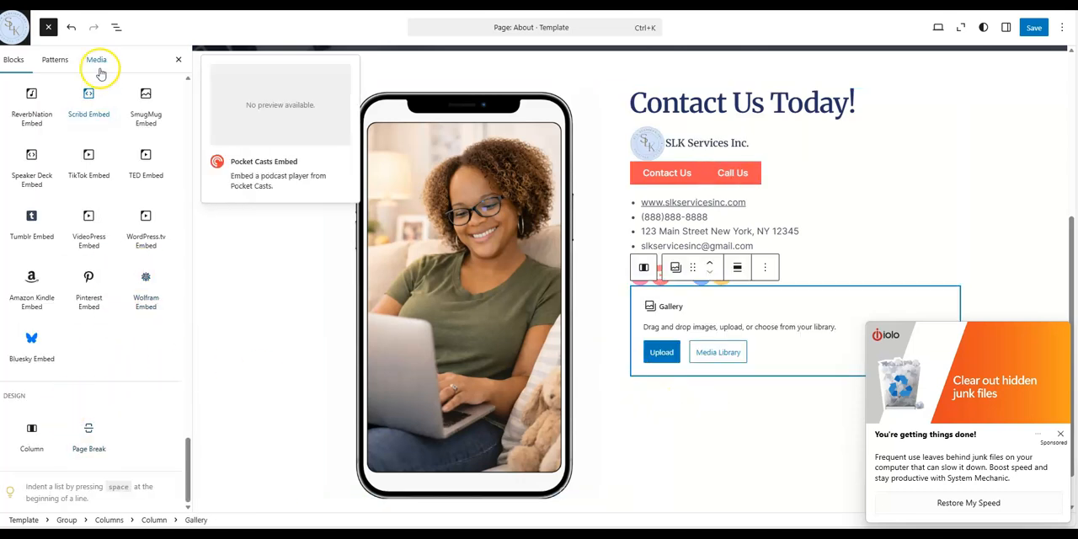
Search the block inserter for a map block, then clear the search
scroll(125, 108, "up", 1)
scroll(125, 92, "up", 10)
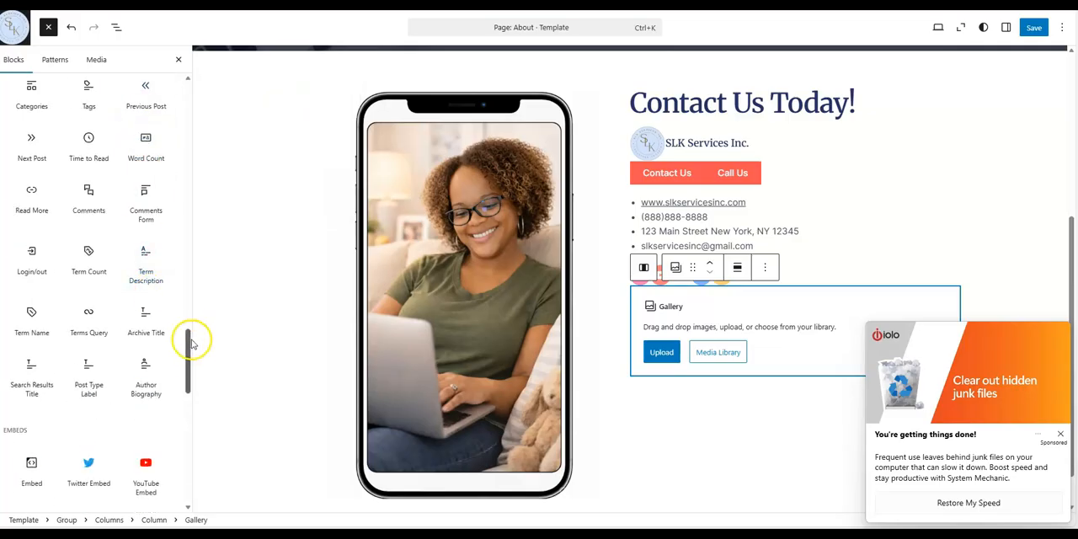
left_click_drag(187, 355, 185, 96)
left_click(114, 96)
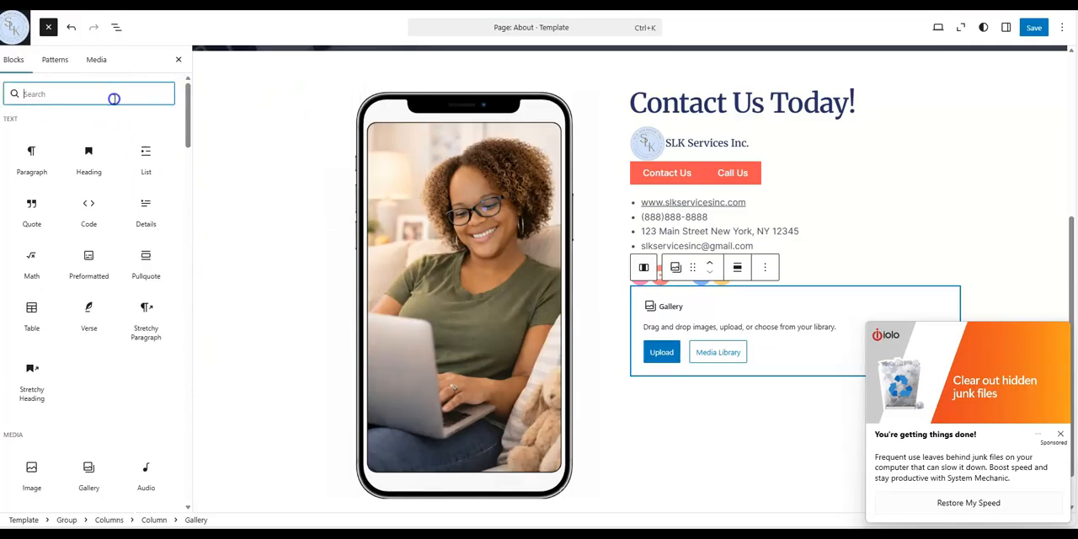
type("map")
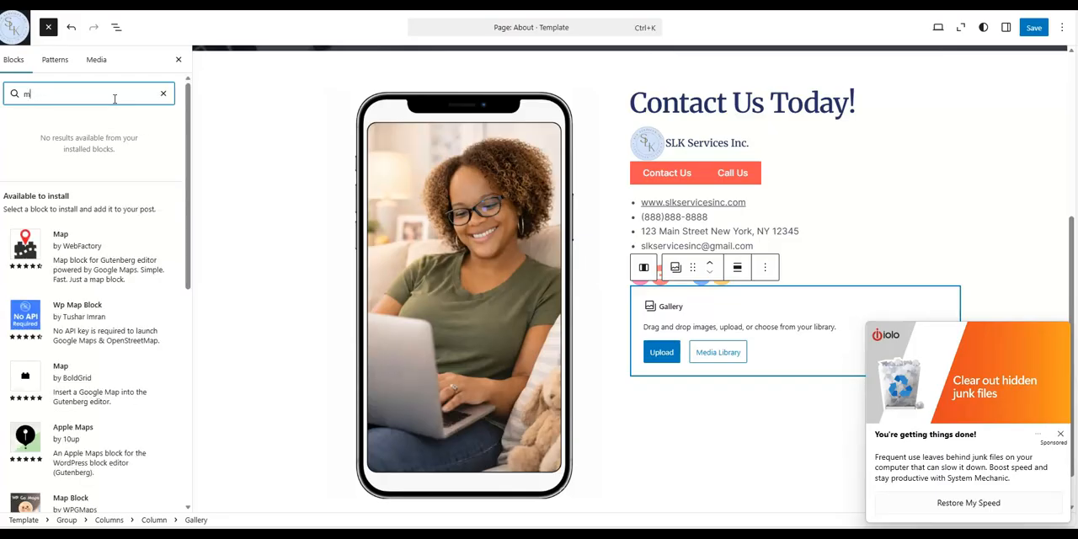
key("BackSpace")
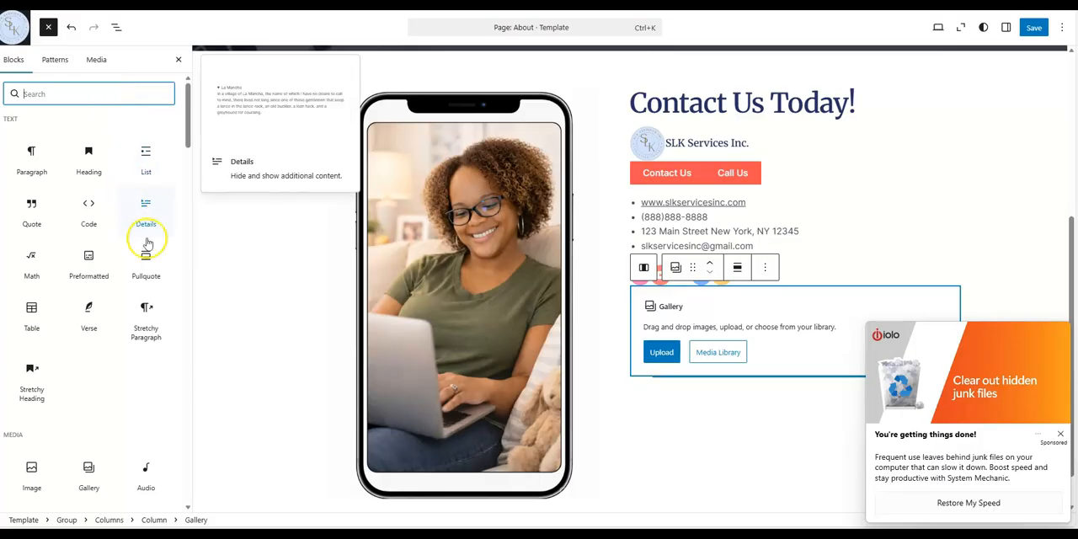
Browse through the block inserter's widget, theme and embed blocks
scroll(163, 378, "down", 2)
scroll(164, 384, "down", 3)
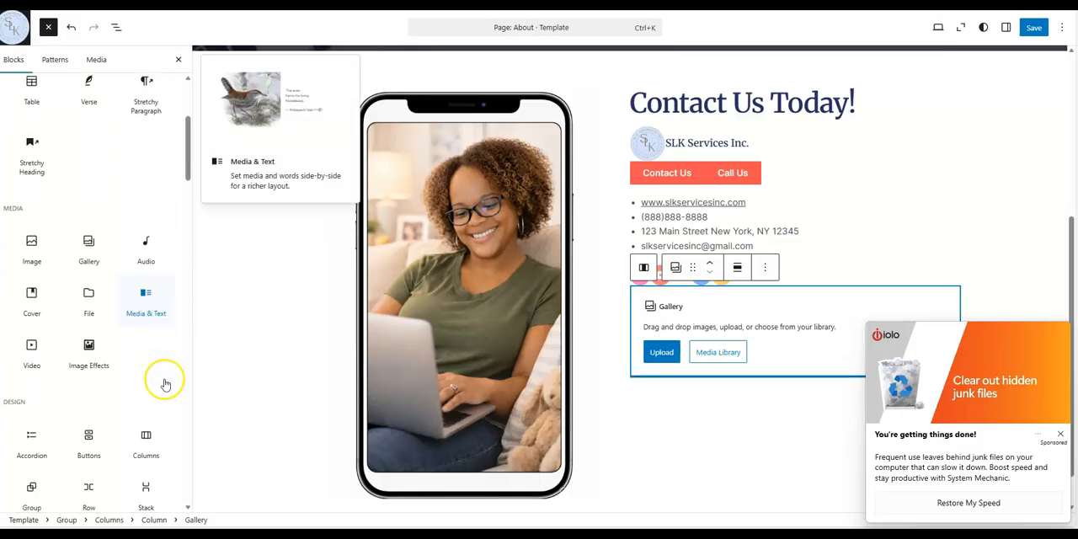
scroll(165, 384, "down", 4)
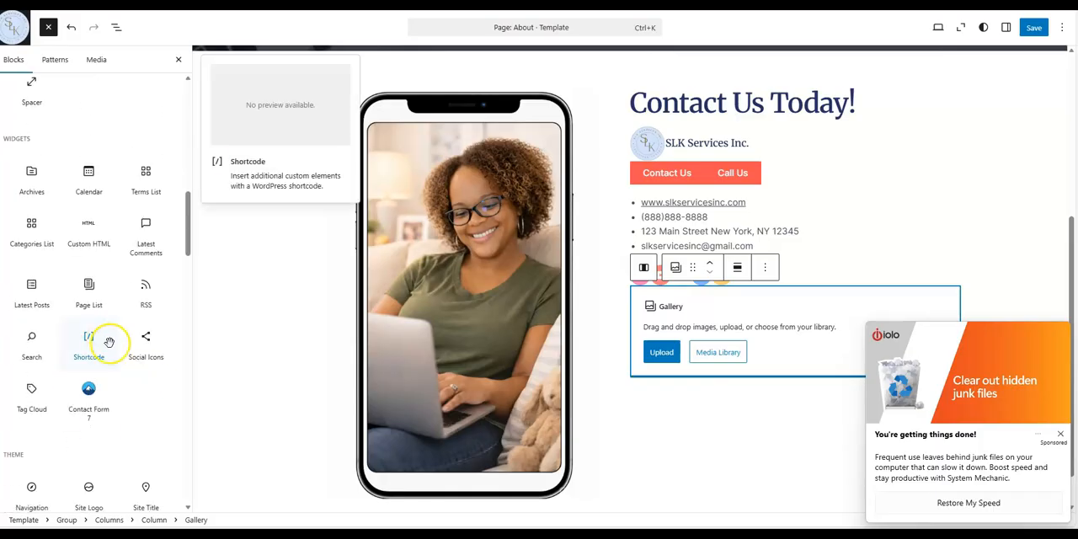
scroll(147, 390, "down", 2)
scroll(147, 389, "down", 3)
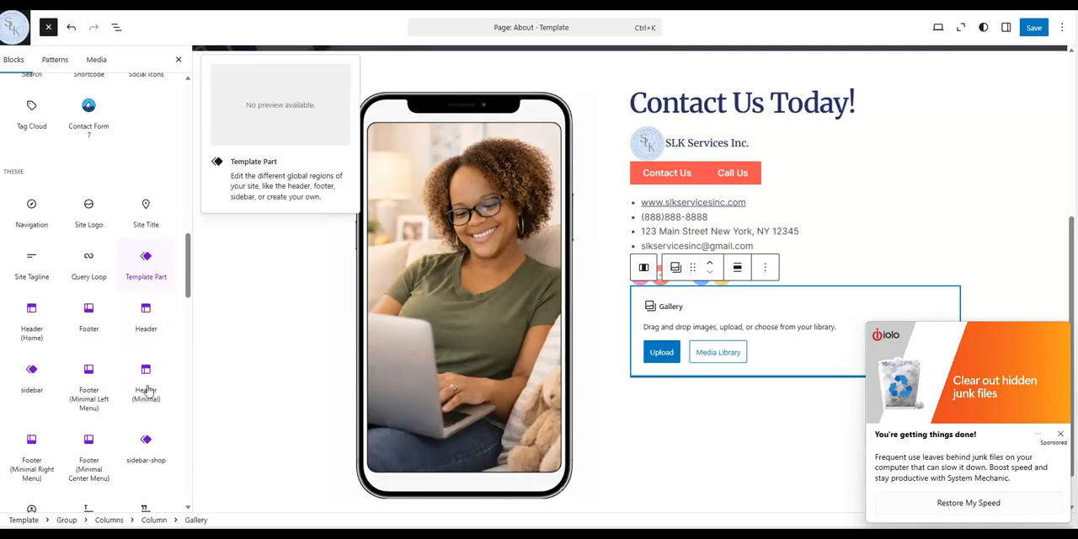
scroll(147, 387, "down", 3)
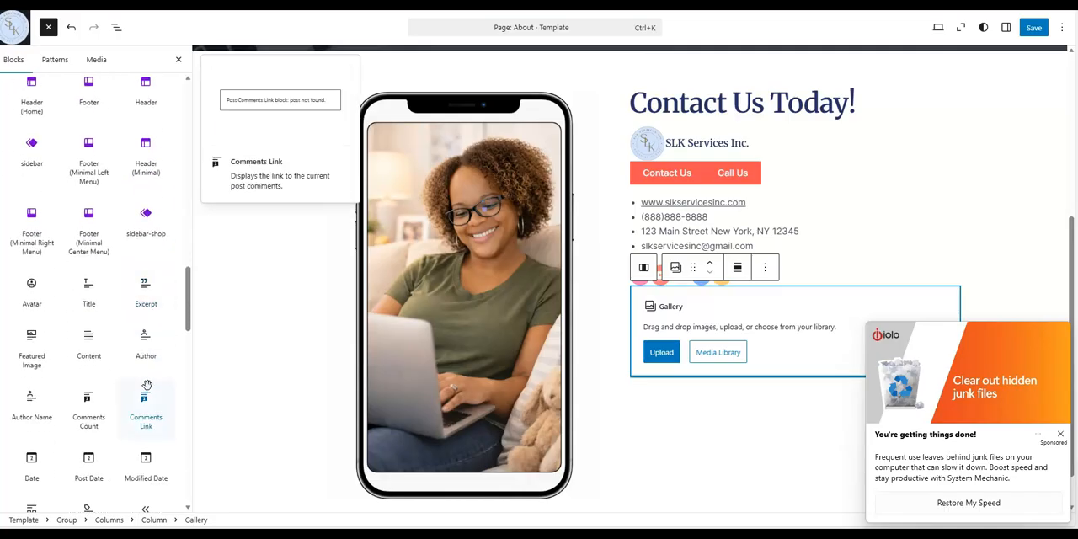
scroll(146, 387, "down", 7)
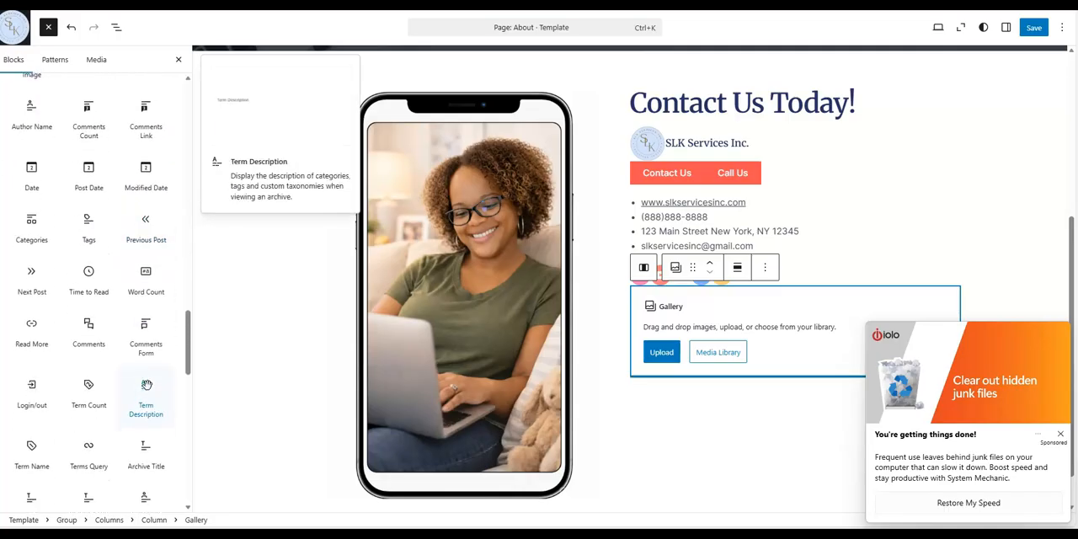
scroll(147, 387, "down", 5)
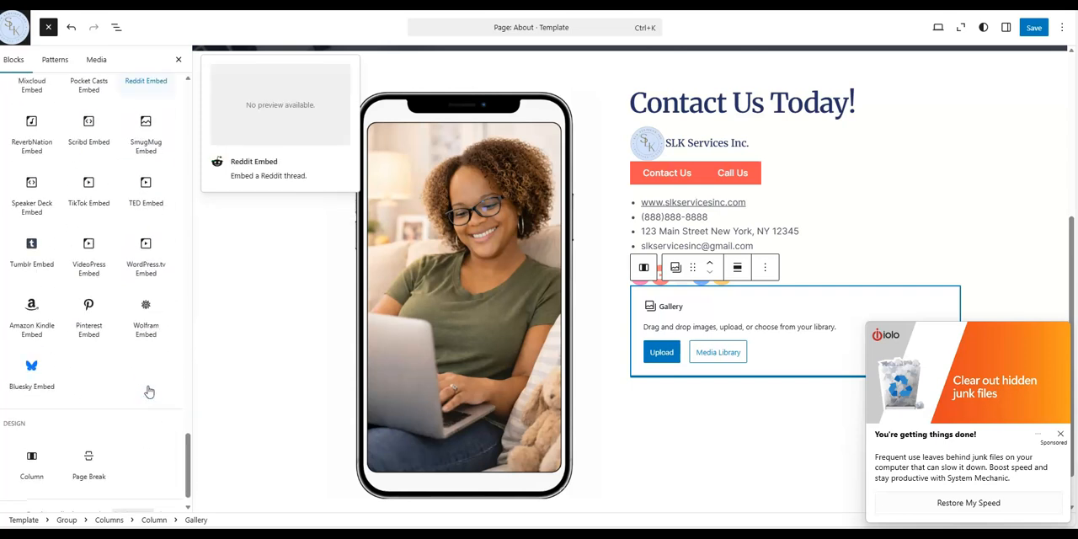
scroll(150, 389, "up", 4)
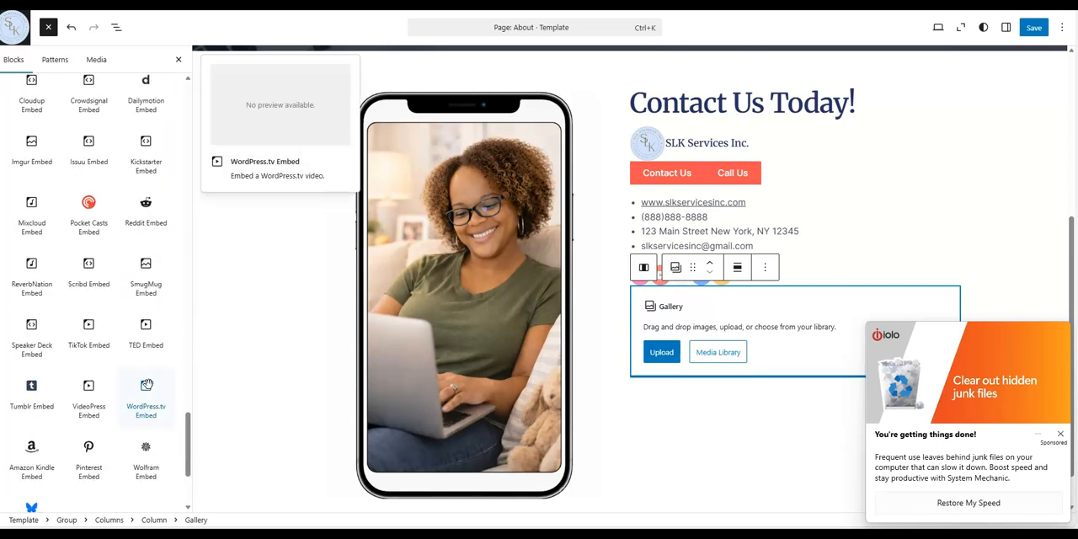
scroll(151, 378, "up", 2)
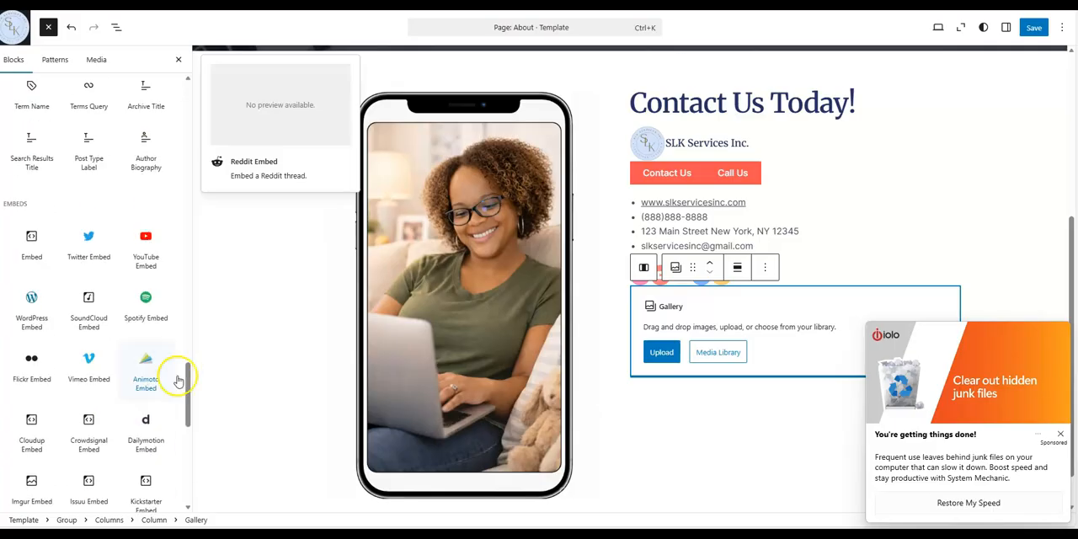
left_click(1006, 225)
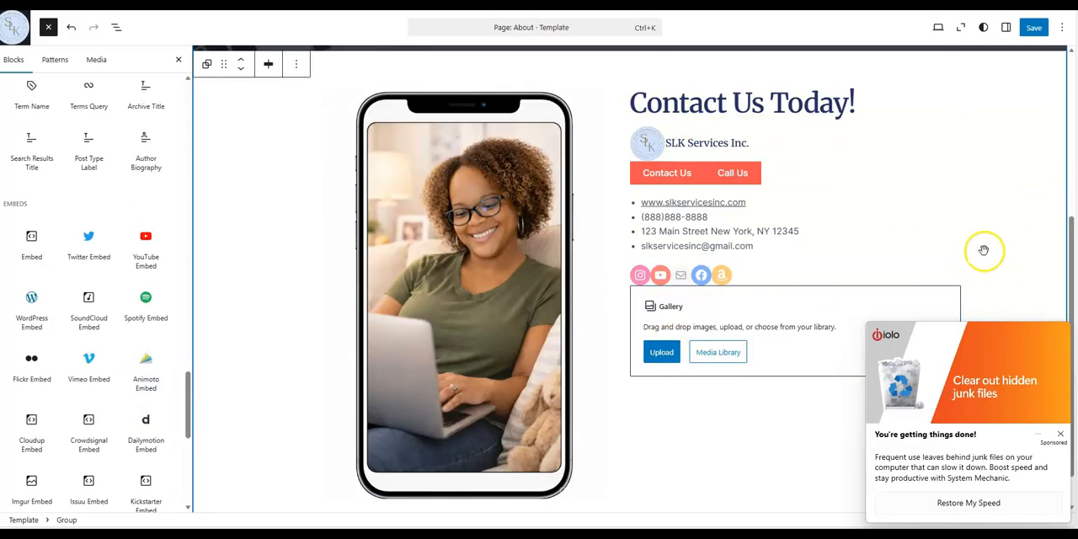
left_click(1060, 434)
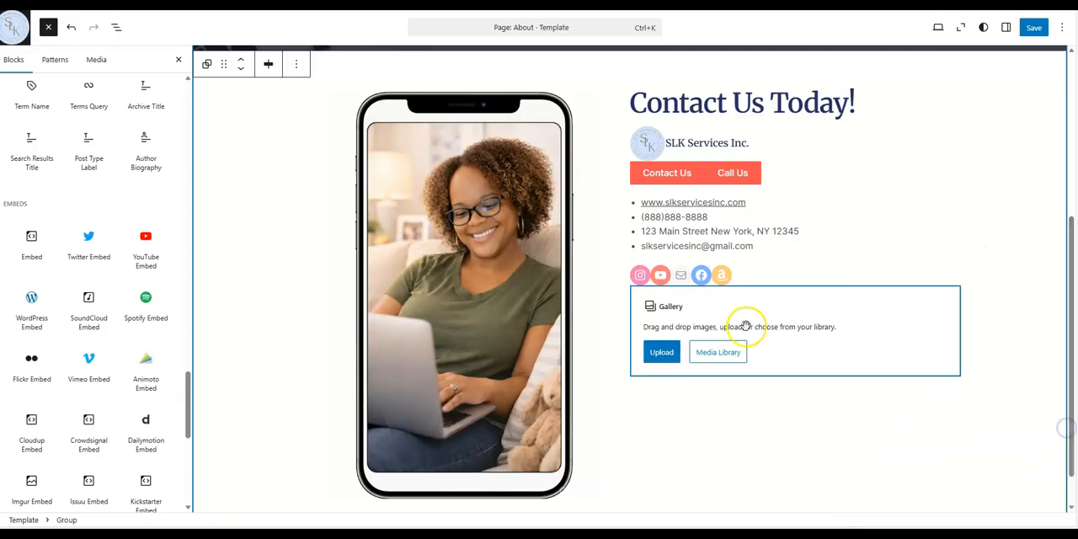
left_click_drag(755, 172, 1018, 79)
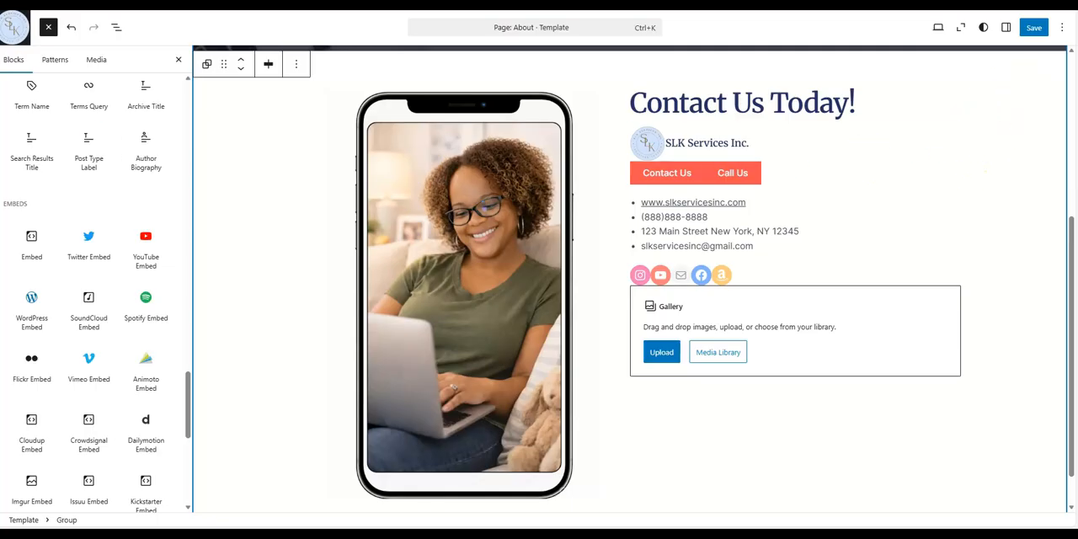